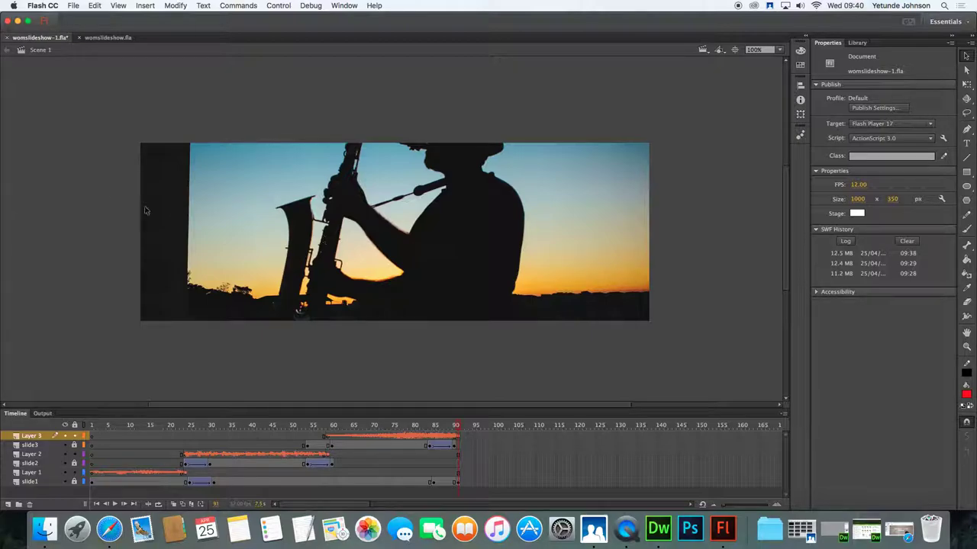
# Test-play the finished womslideshow.fla movie inside Flash Professional
pyautogui.click(108, 38)
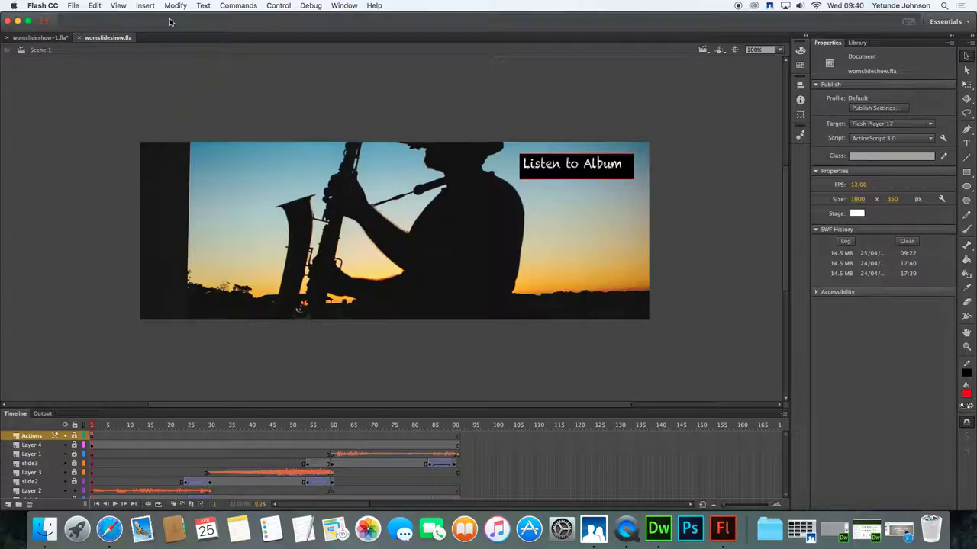
pyautogui.click(278, 6)
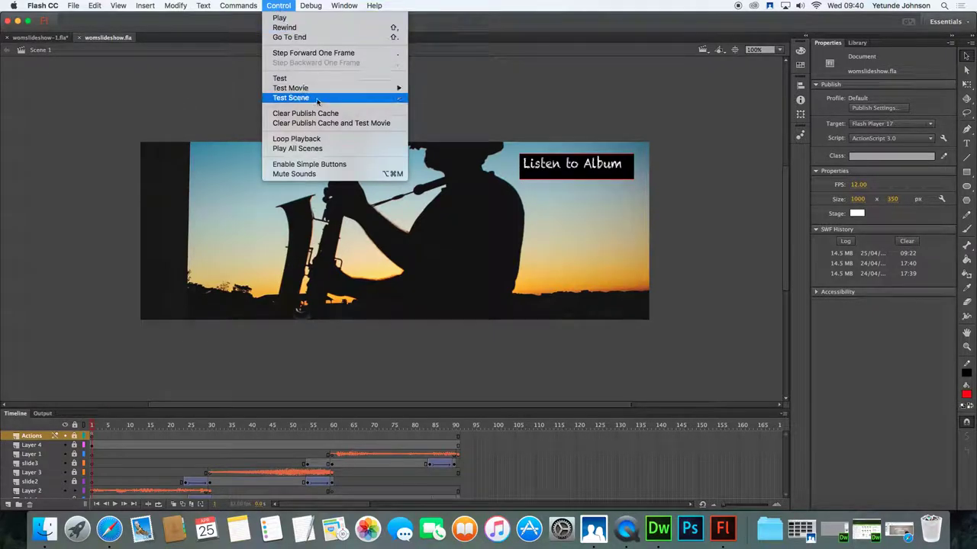
pyautogui.moveTo(302, 91)
pyautogui.click(429, 89)
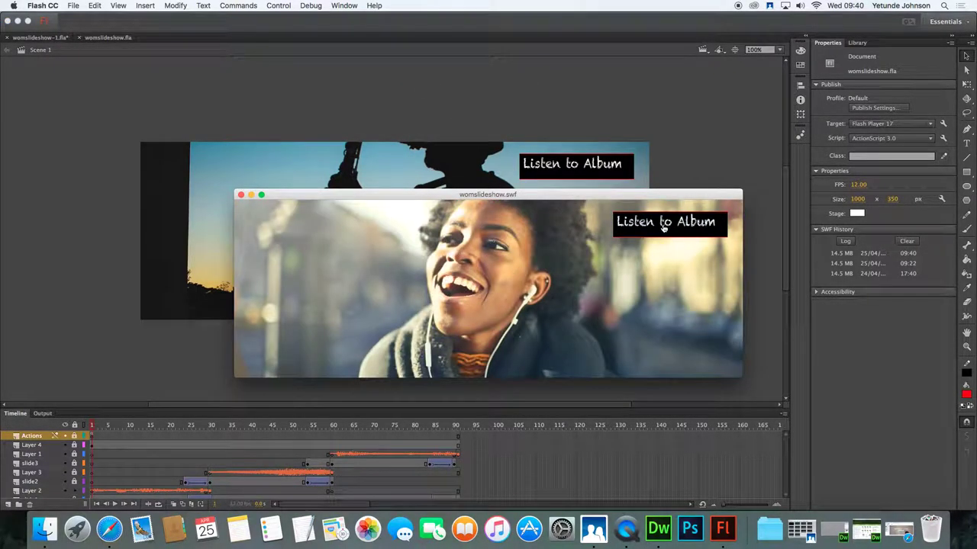
# Try the Listen to Album button, then close the opened browser page and the movie preview
pyautogui.click(664, 226)
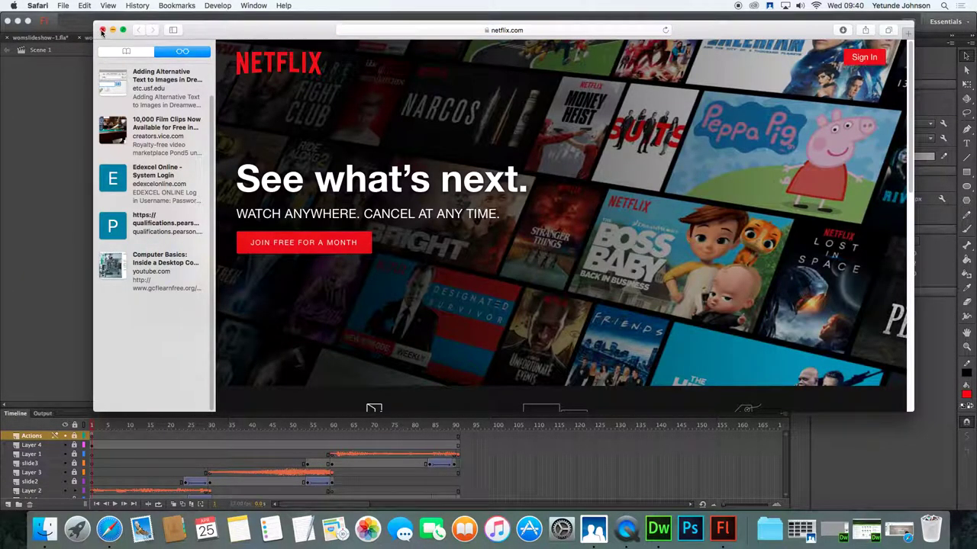
pyautogui.click(102, 30)
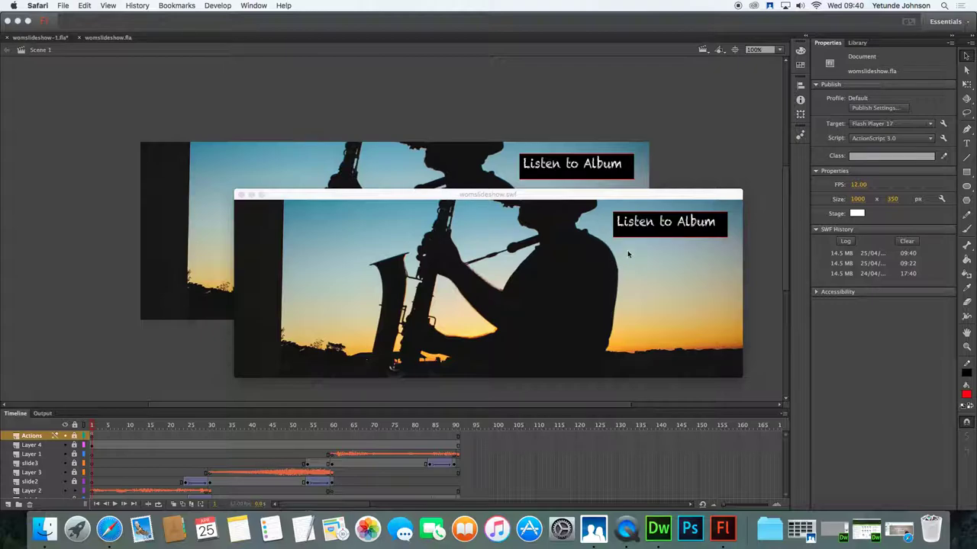
pyautogui.click(239, 195)
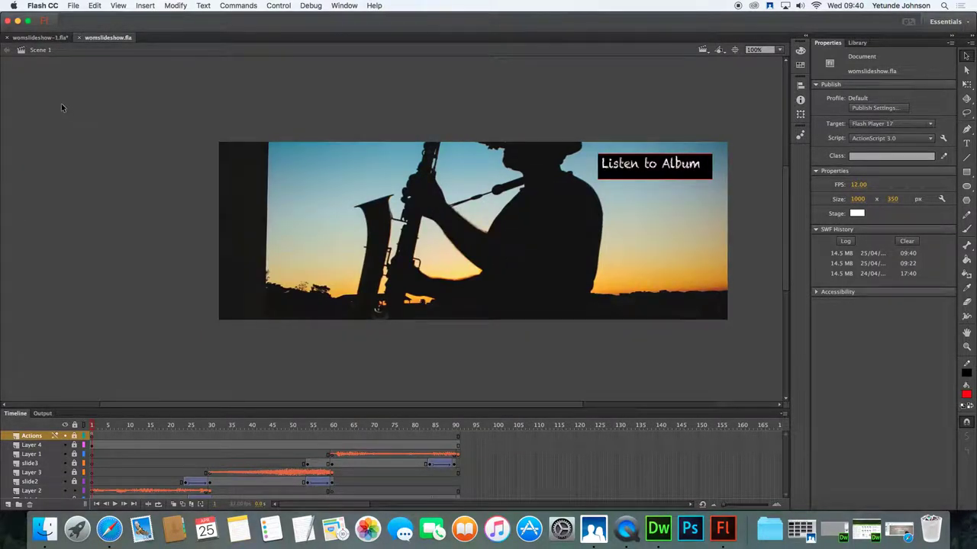
pyautogui.click(42, 38)
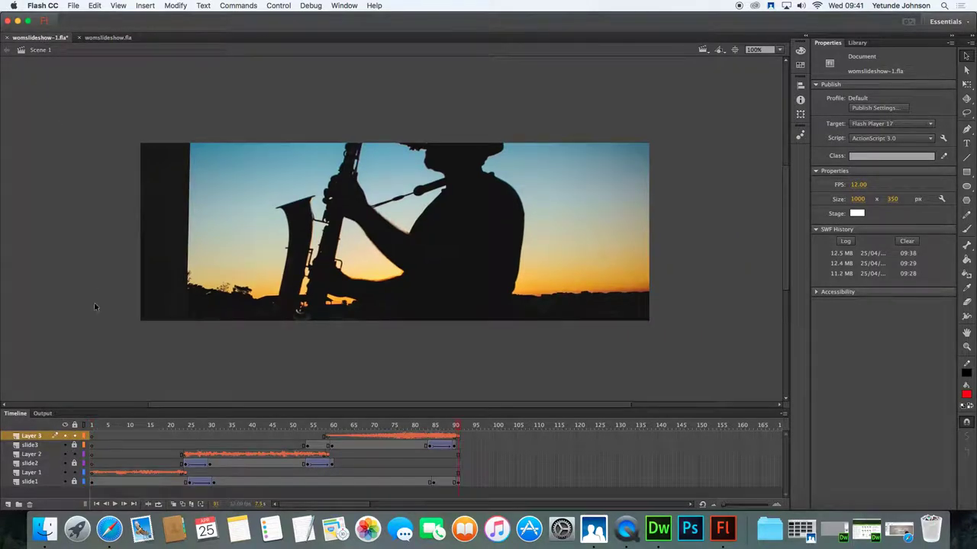
pyautogui.hscroll(-3, 126, 334)
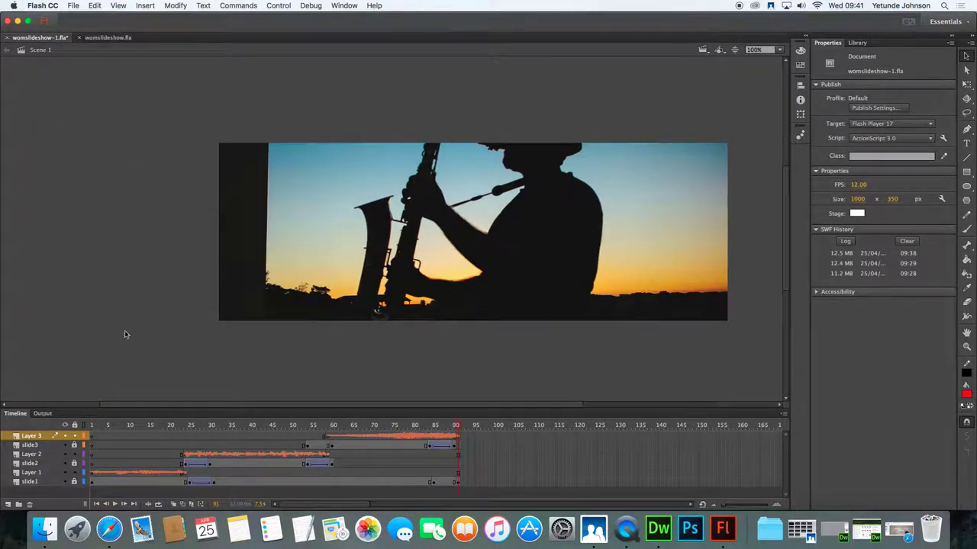
# Load orangefreesounds.com in Safari, then minimise the browser to return to Flash
pyautogui.click(110, 532)
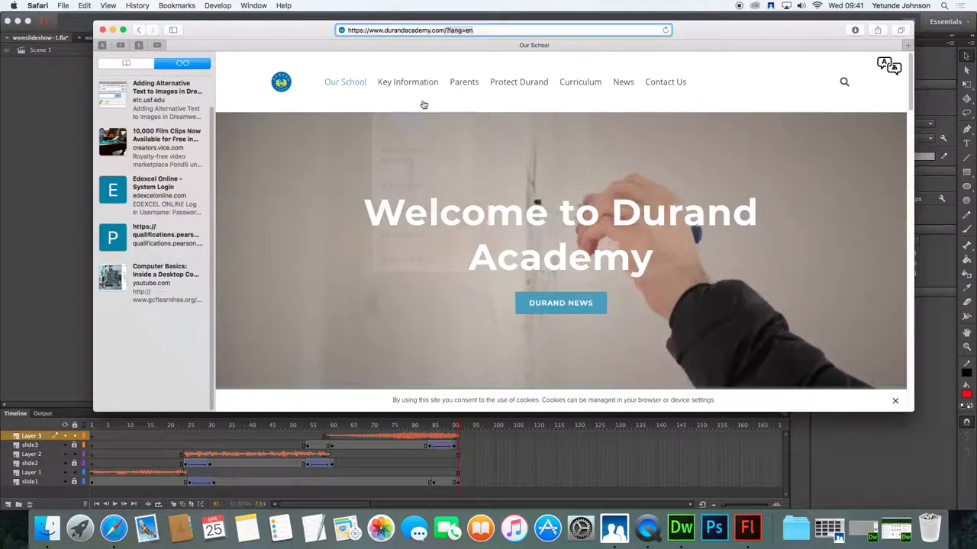
pyautogui.click(386, 30)
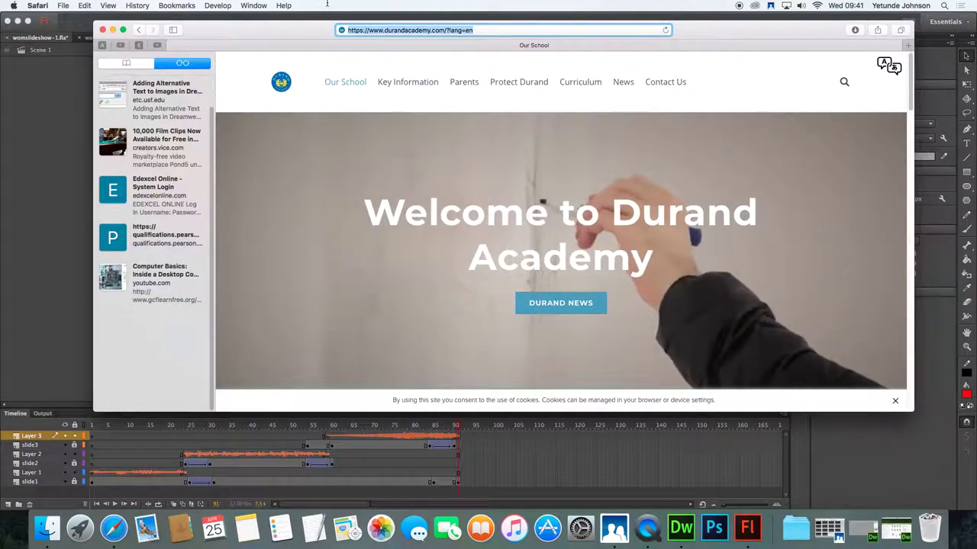
pyautogui.write('orangefreesounds.com')
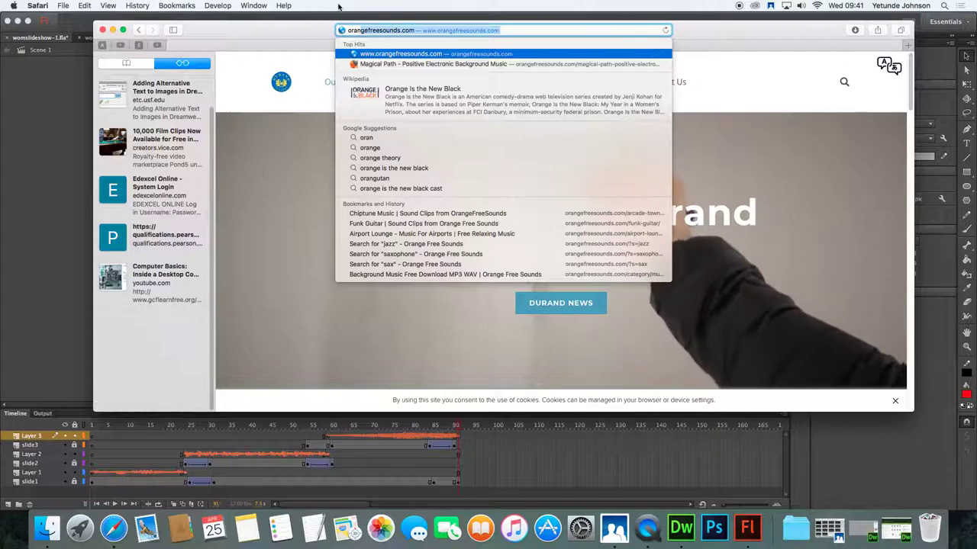
pyautogui.click(504, 31)
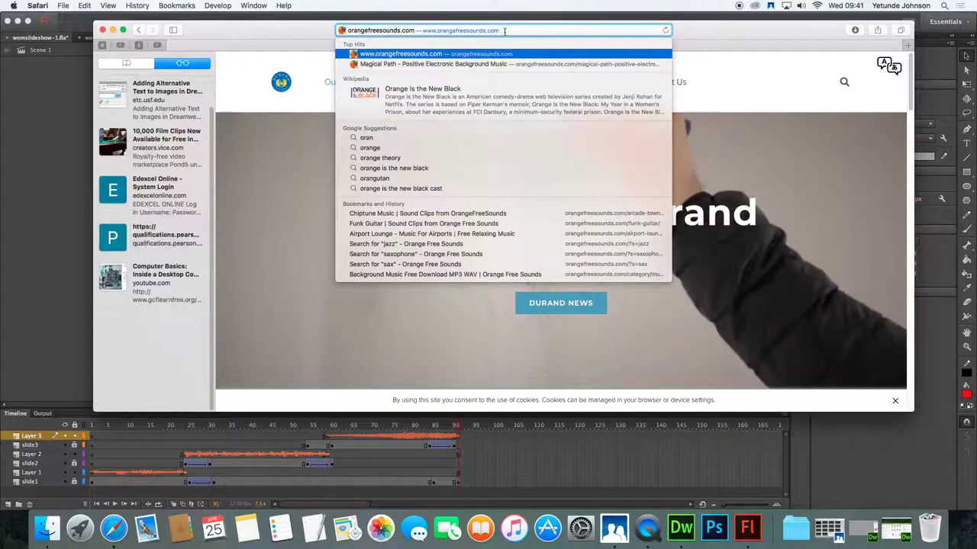
pyautogui.press('Return')
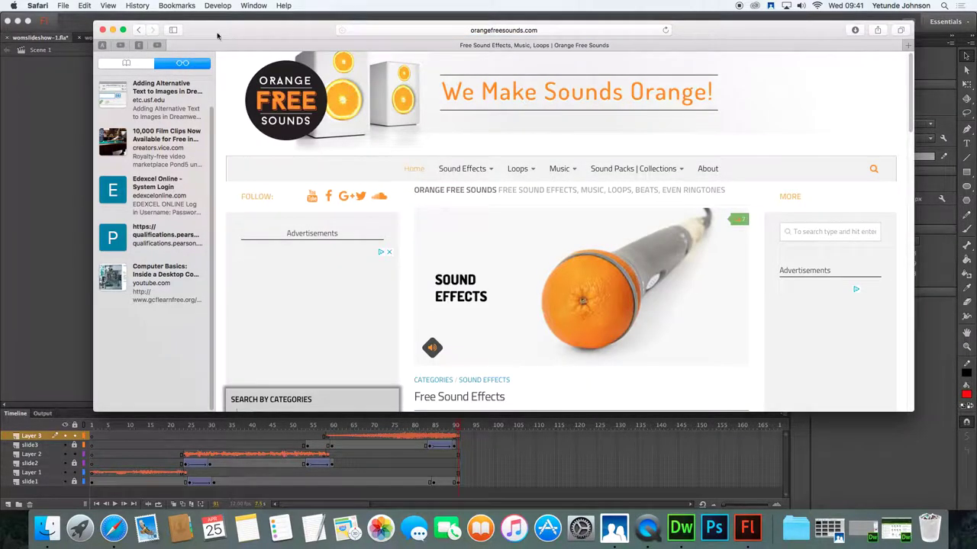
pyautogui.click(112, 29)
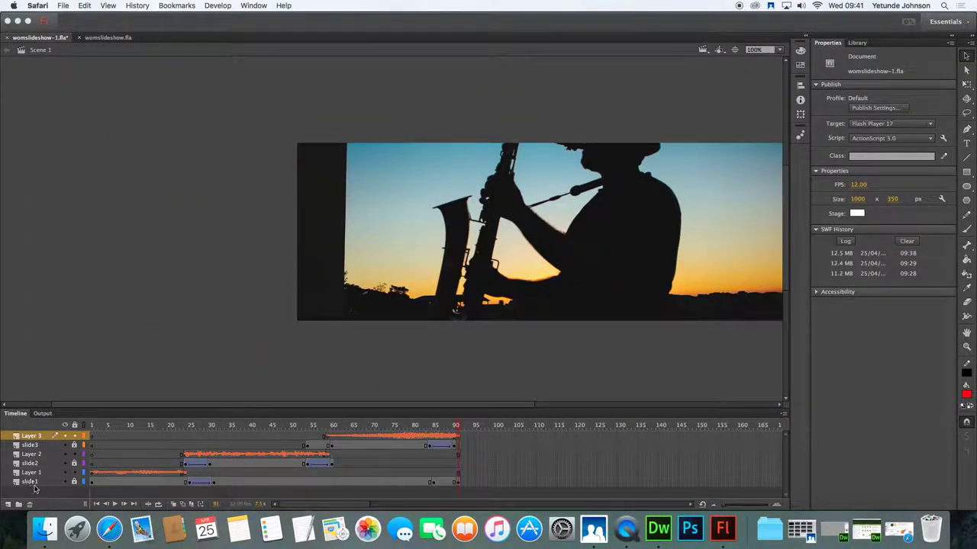
# Add an empty Layer 6 above Layer 3 and select its first frame
pyautogui.click(33, 441)
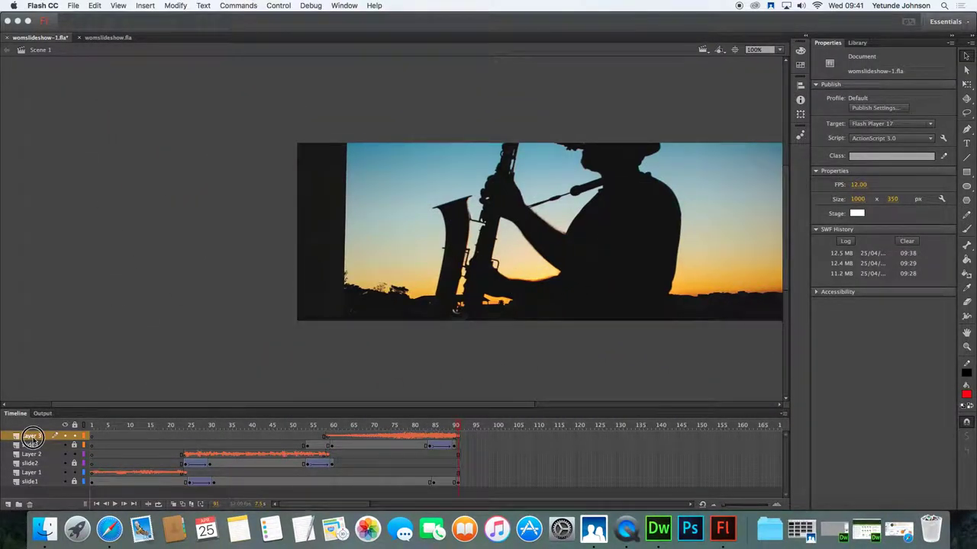
pyautogui.click(9, 505)
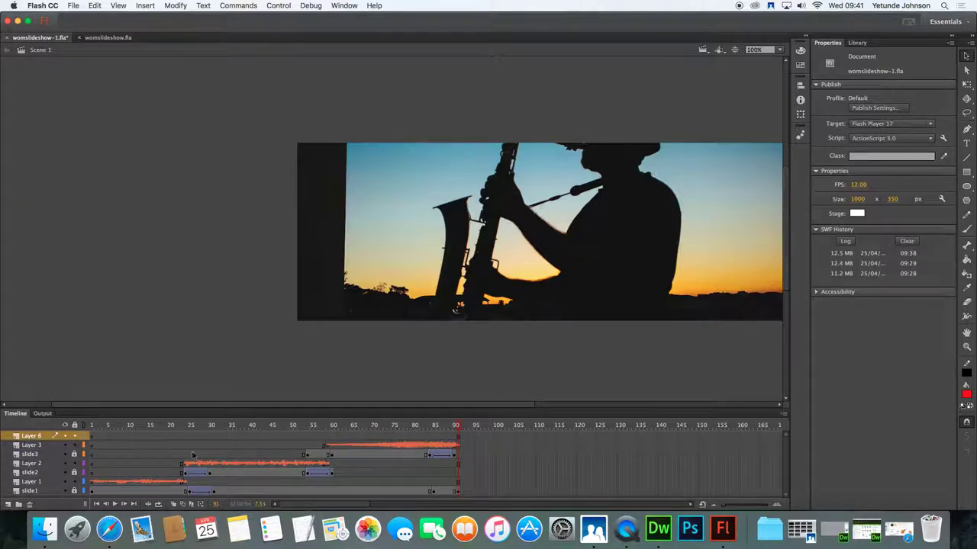
pyautogui.click(92, 436)
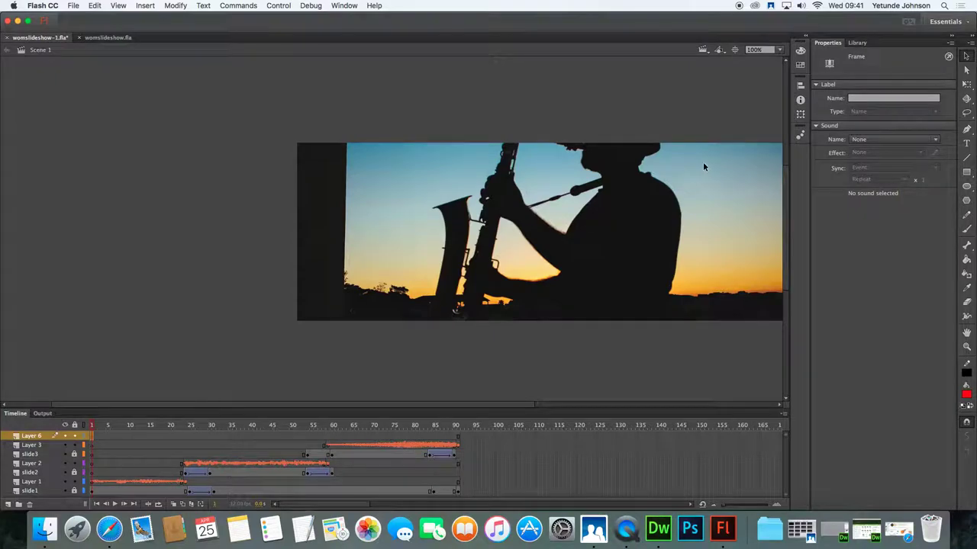
pyautogui.click(734, 49)
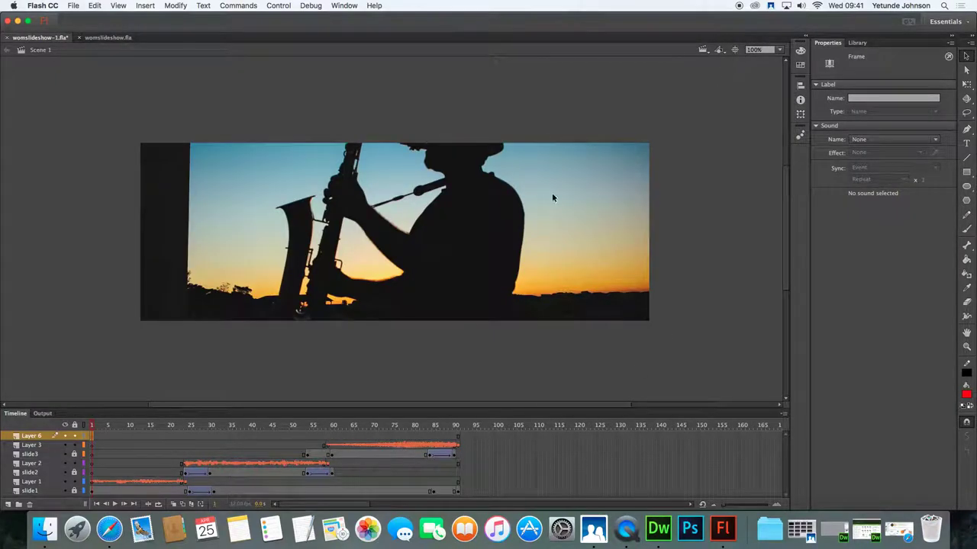
# Draw a black-filled rectangle over the sky at the slide's top right on Layer 6
pyautogui.click(968, 173)
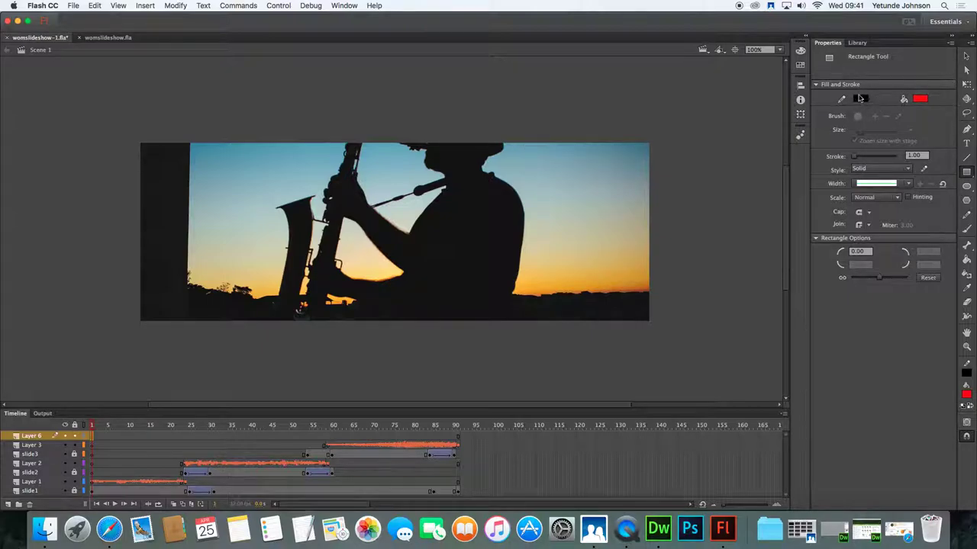
pyautogui.click(920, 100)
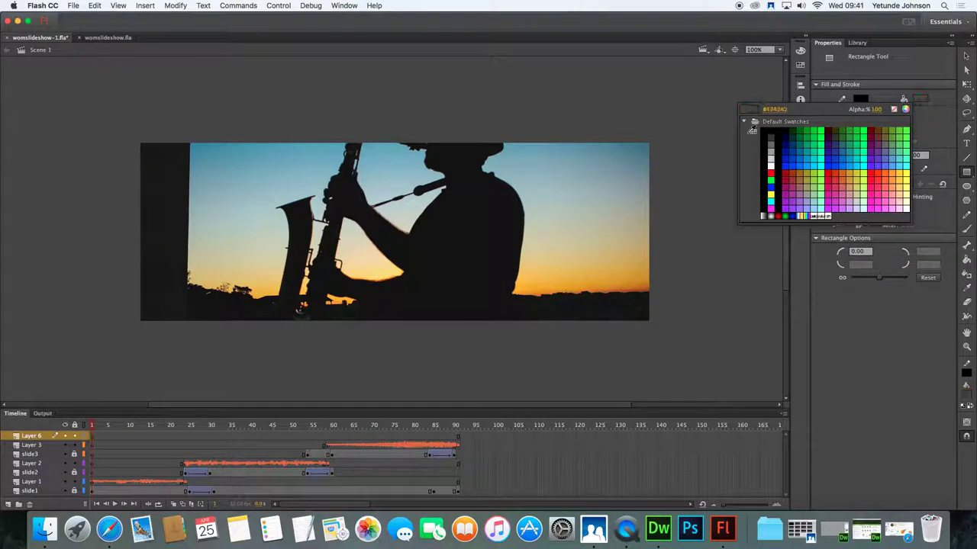
pyautogui.click(762, 129)
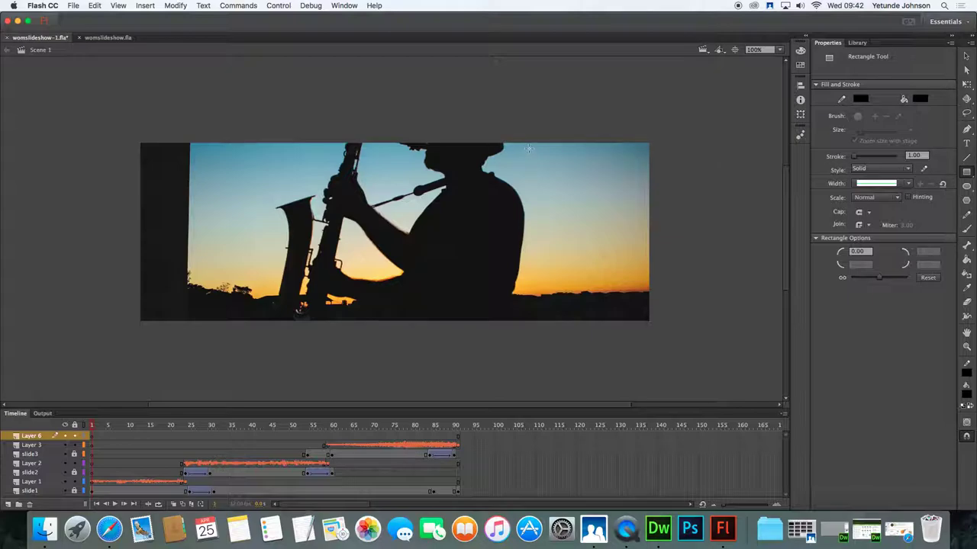
pyautogui.moveTo(530, 149); pyautogui.dragTo(640, 175)
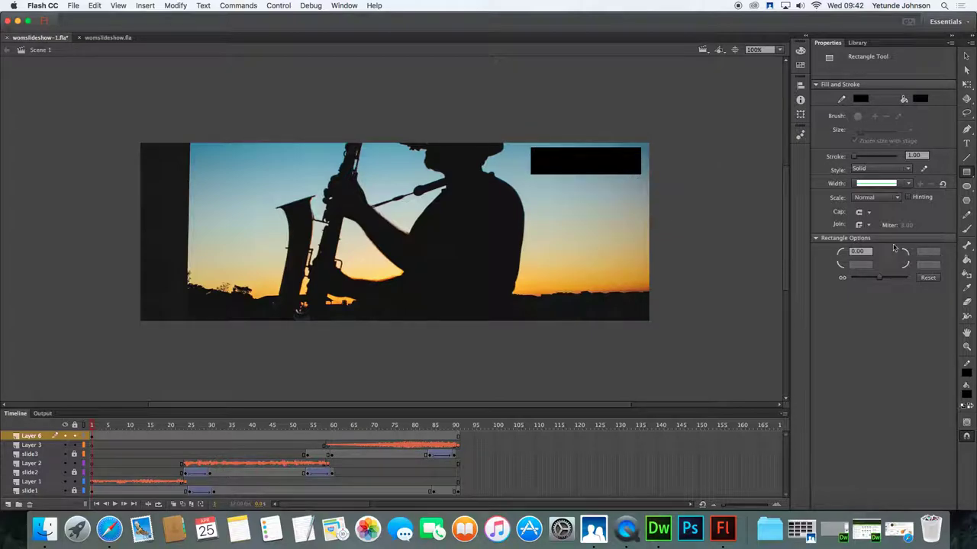
# Choose the Text tool with a red text colour
pyautogui.click(966, 144)
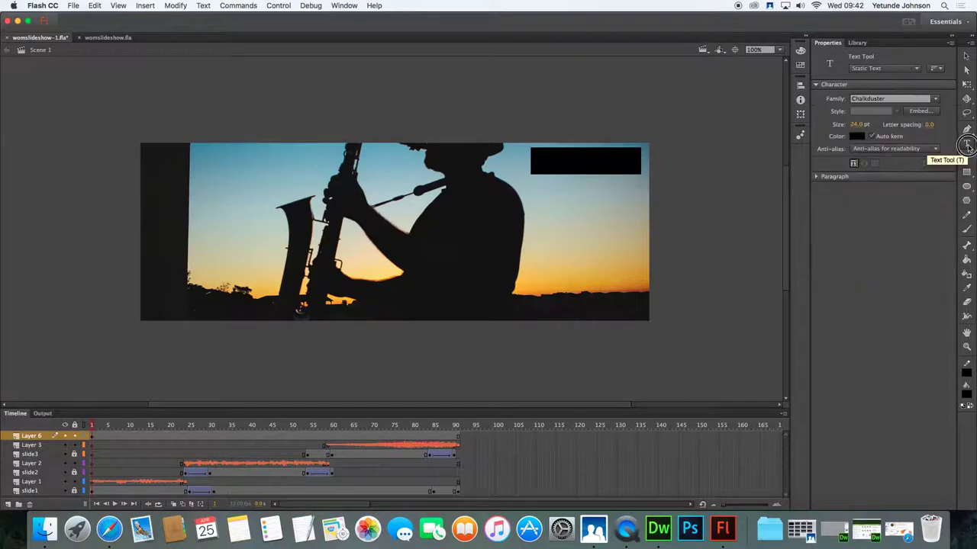
pyautogui.click(856, 135)
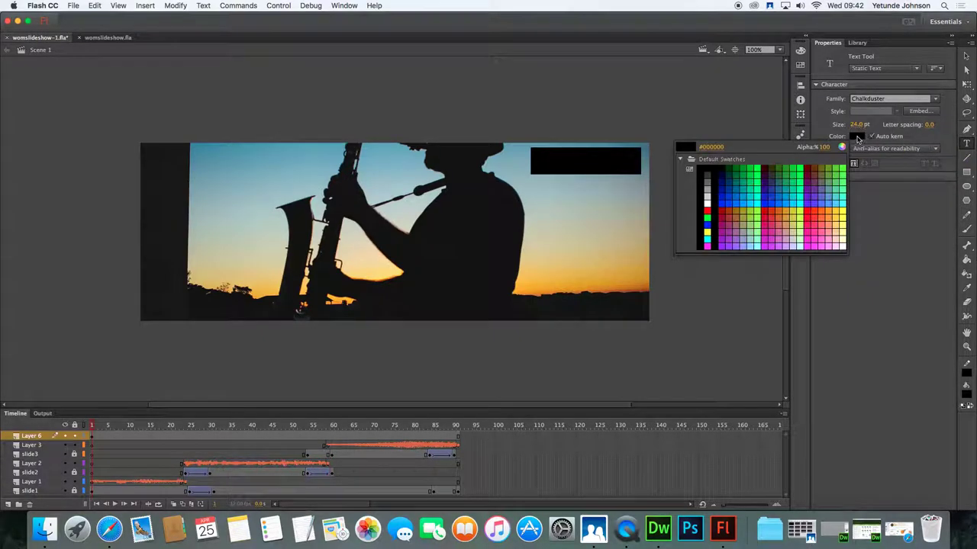
pyautogui.click(707, 209)
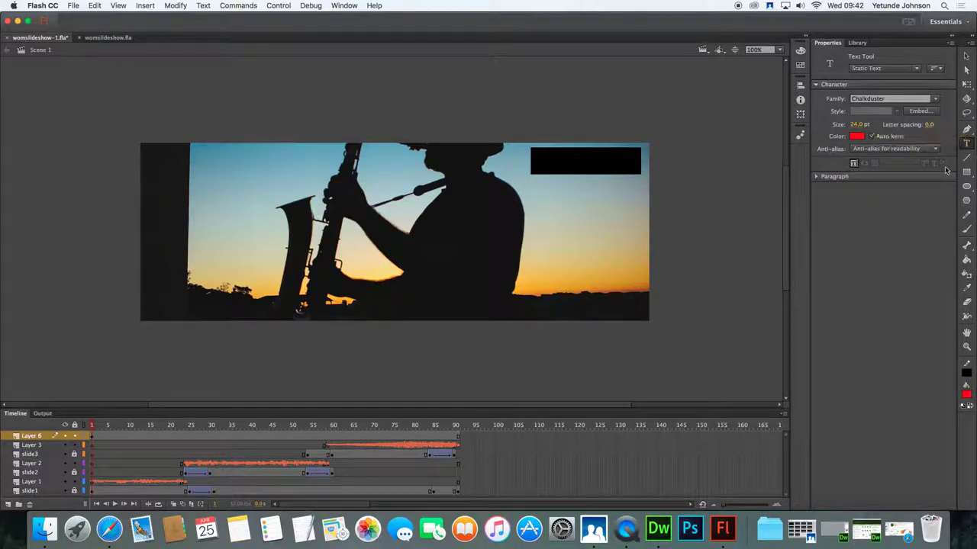
# Type 'Listen to Track' in the black rectangle, then replace 'Track' with 'Album'
pyautogui.click(540, 149)
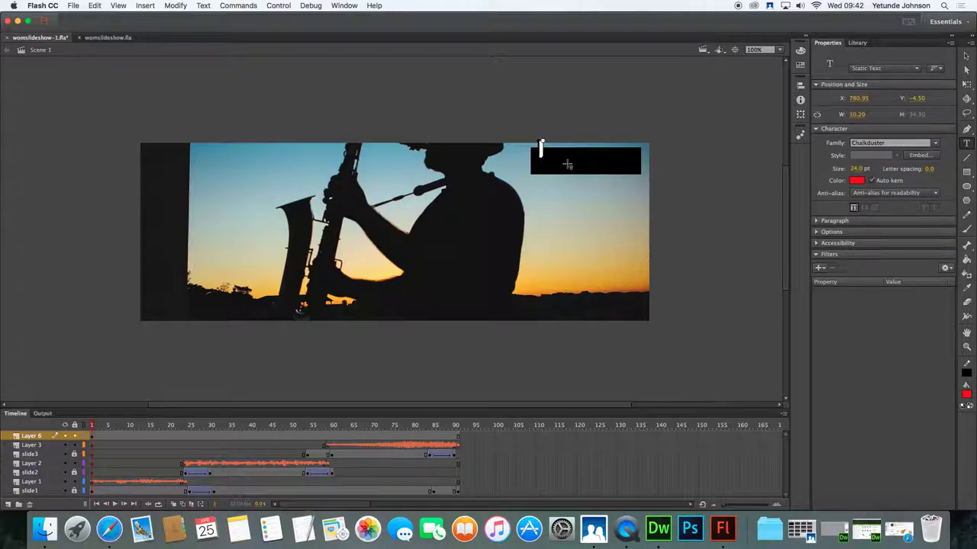
pyautogui.write('Listen to Track')
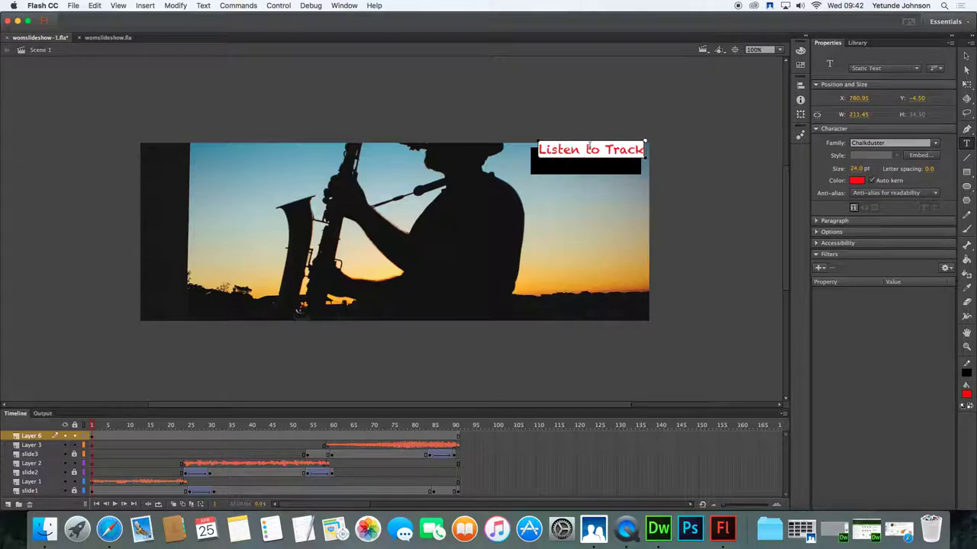
pyautogui.press('BackSpace')
pyautogui.press('BackSpace')
pyautogui.press('BackSpace')
pyautogui.press('BackSpace')
pyautogui.press('BackSpace')
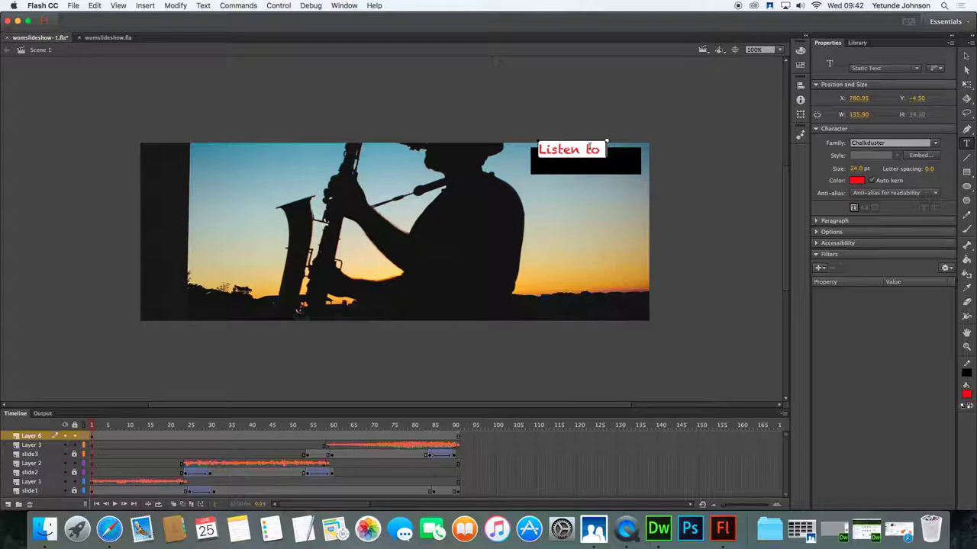
pyautogui.write('Album')
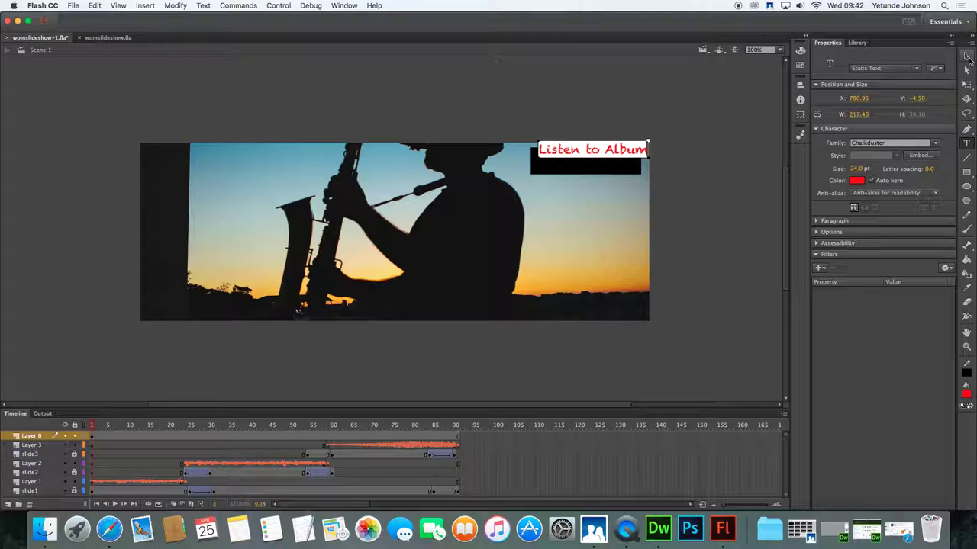
# Move the 'Listen to Album' text onto the black box and narrow it to 187.35 wide
pyautogui.click(967, 60)
pyautogui.moveTo(606, 153); pyautogui.dragTo(599, 169)
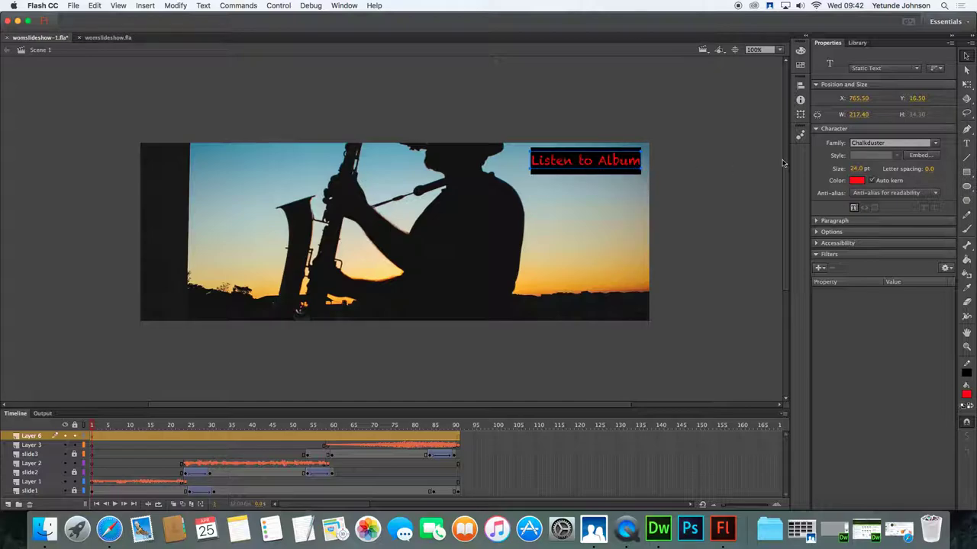
pyautogui.click(967, 84)
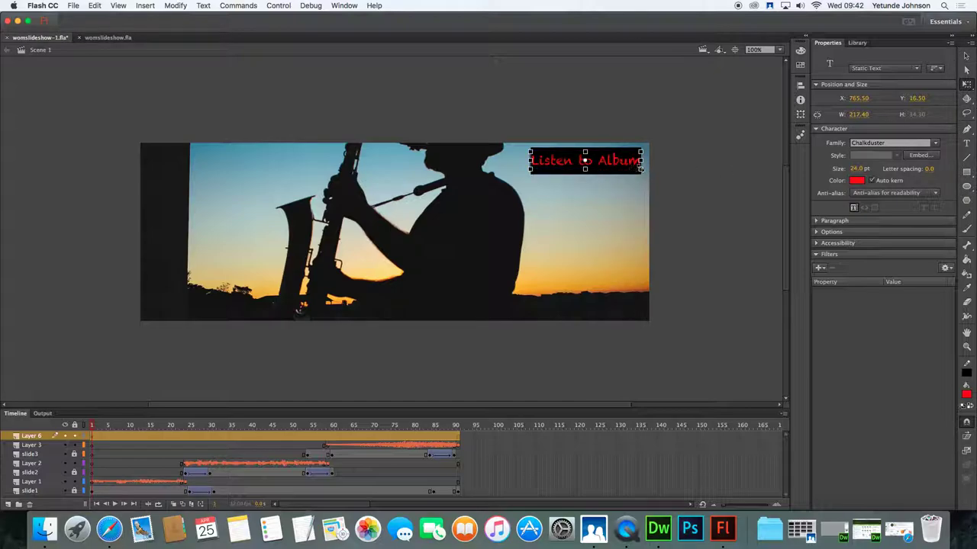
pyautogui.moveTo(640, 168); pyautogui.dragTo(633, 168)
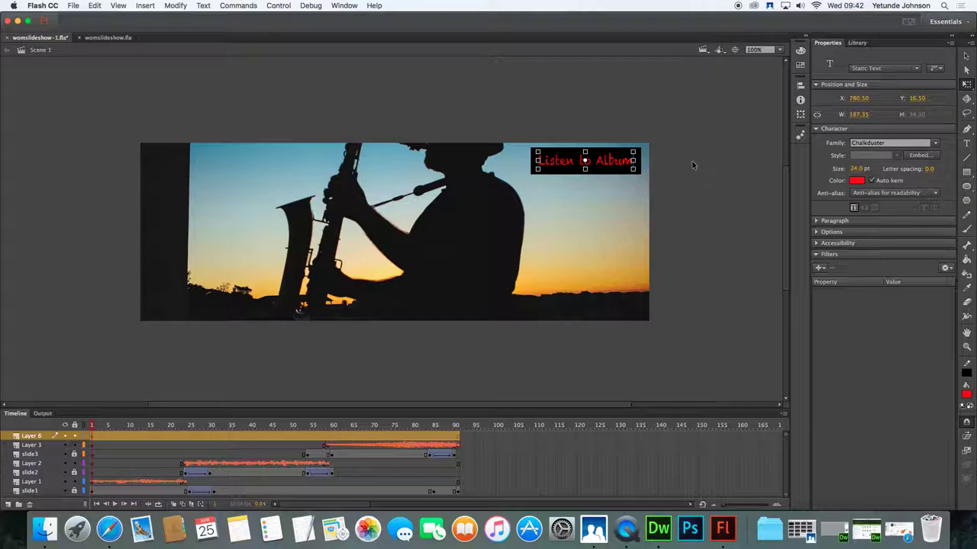
# Marquee-select the text and the black box together
pyautogui.click(966, 56)
pyautogui.click(592, 189)
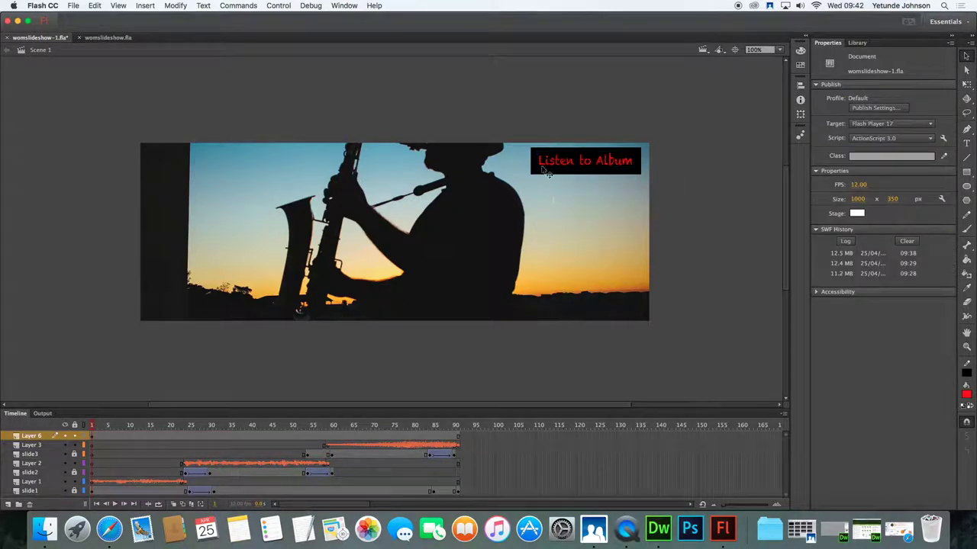
pyautogui.click(520, 126)
pyautogui.moveTo(520, 126); pyautogui.dragTo(660, 202)
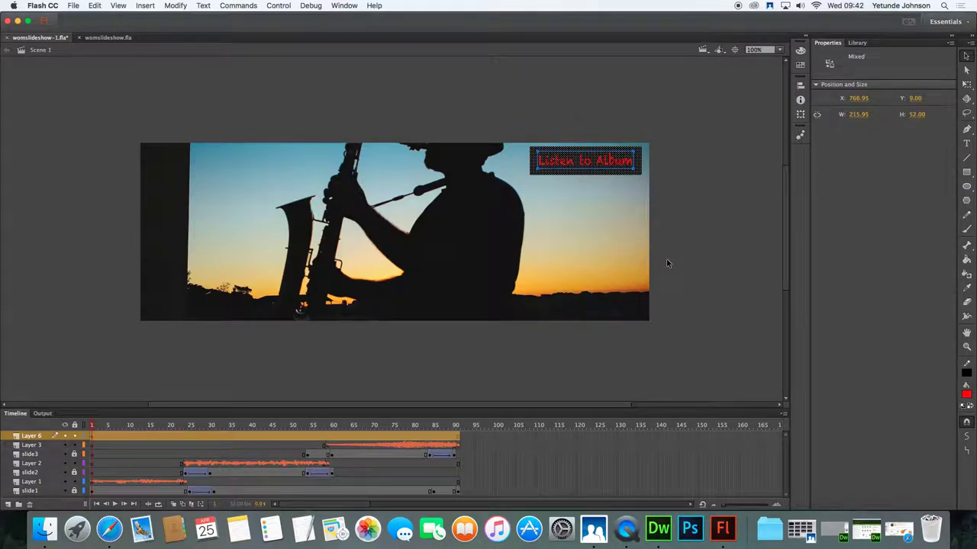
# Convert the selected text and black box into a Button symbol named btnlisten
pyautogui.click(175, 5)
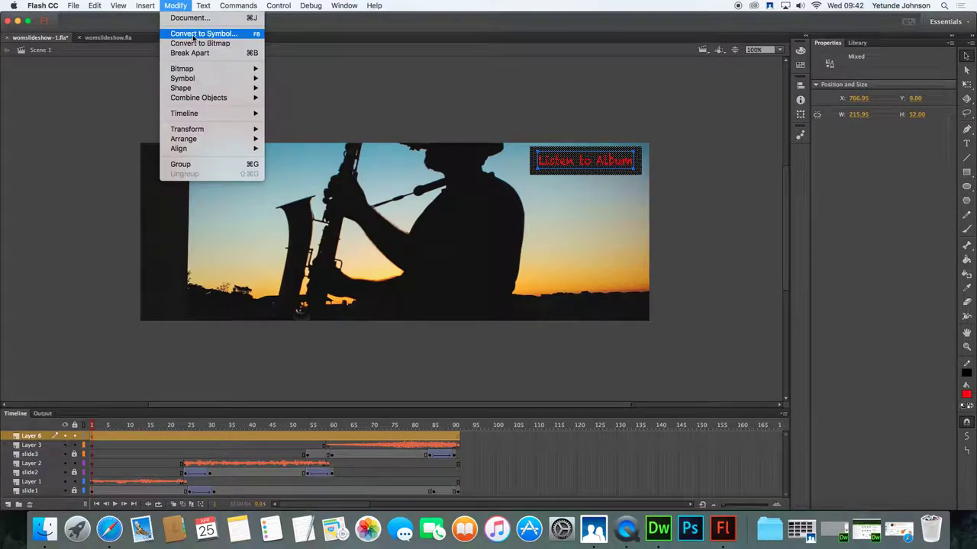
pyautogui.click(195, 36)
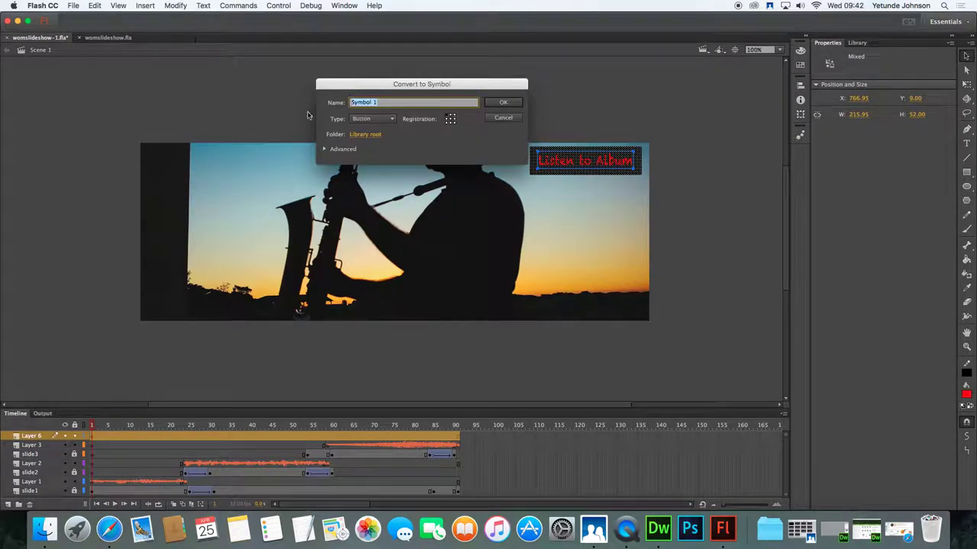
pyautogui.click(392, 119)
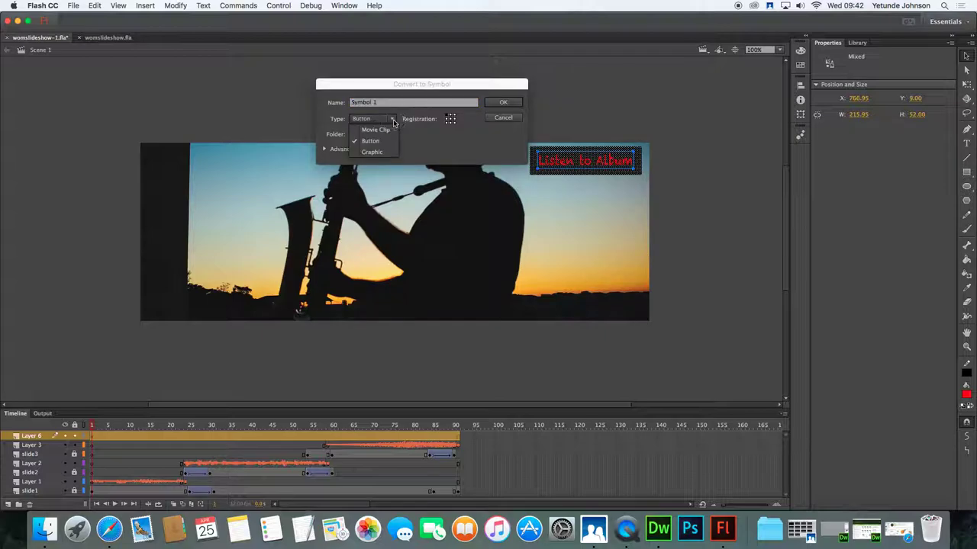
pyautogui.click(376, 142)
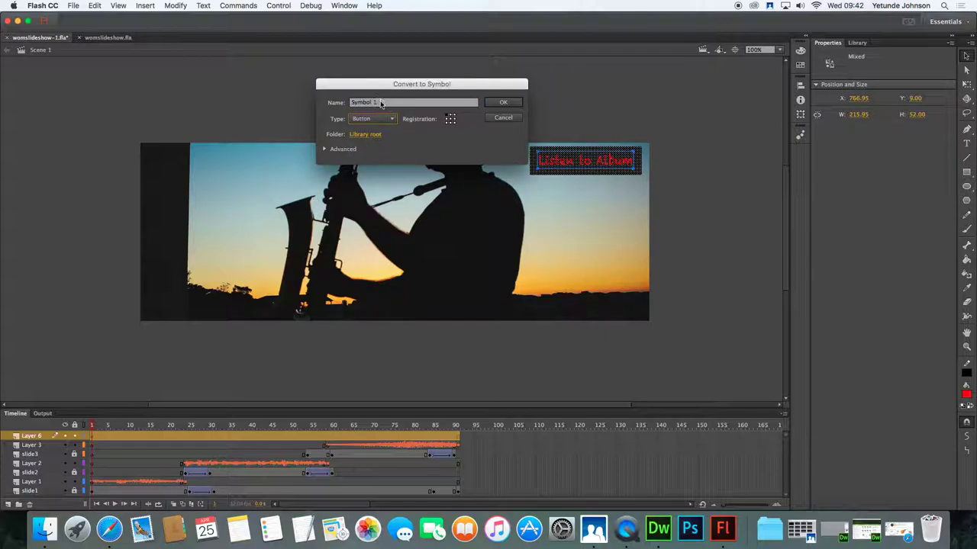
pyautogui.moveTo(381, 103); pyautogui.dragTo(342, 102)
pyautogui.write('btnlisten')
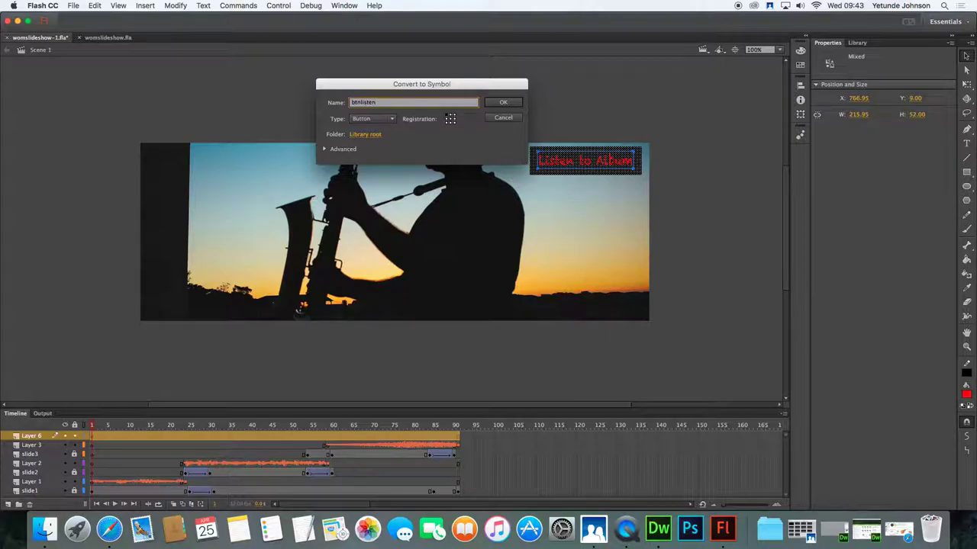
pyautogui.click(502, 101)
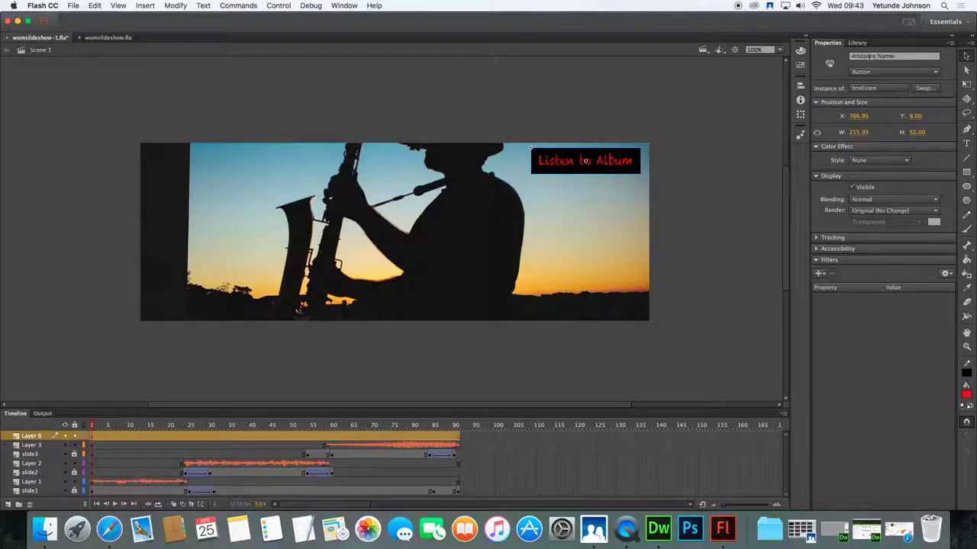
# Give the btnlisten button instance the name symlisten in the Properties panel
pyautogui.click(868, 56)
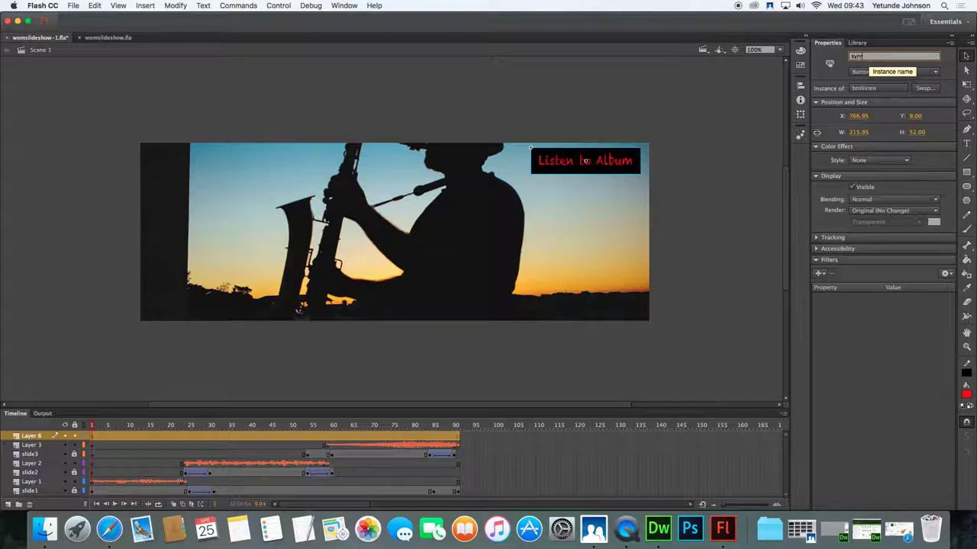
pyautogui.write('symlisten')
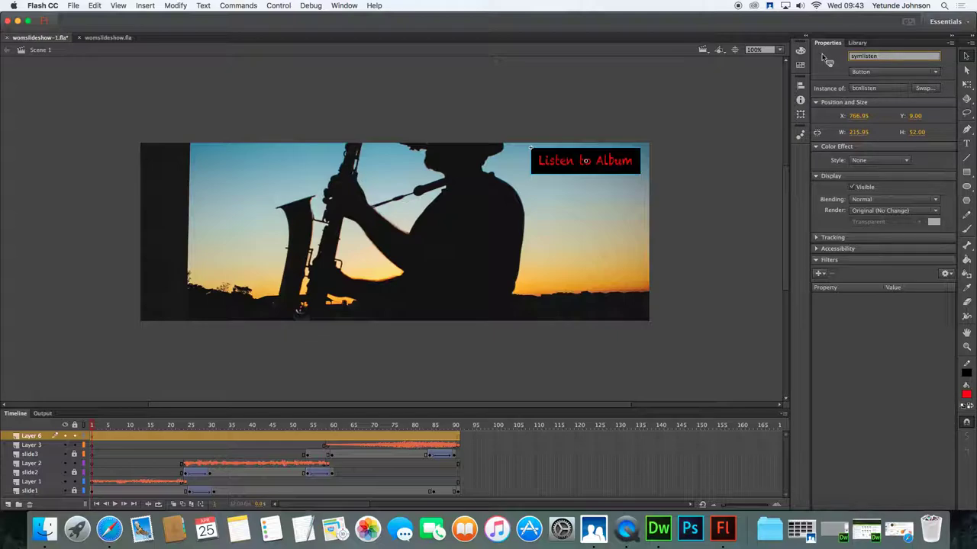
pyautogui.moveTo(828, 60); pyautogui.dragTo(830, 62)
pyautogui.click(753, 197)
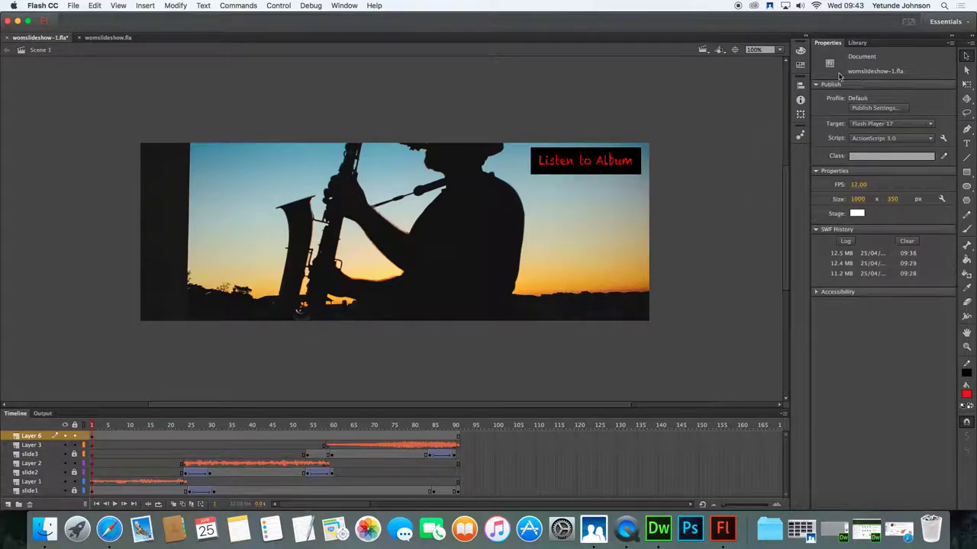
pyautogui.click(579, 168)
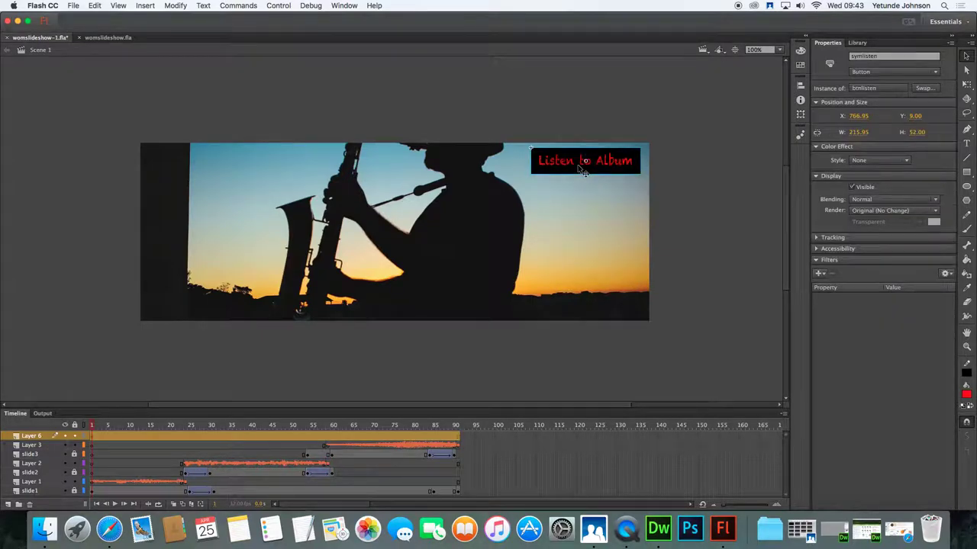
pyautogui.press('Return')
# Look through the Insert, Commands and Control menus, then open Window > Code Snippets
pyautogui.click(145, 5)
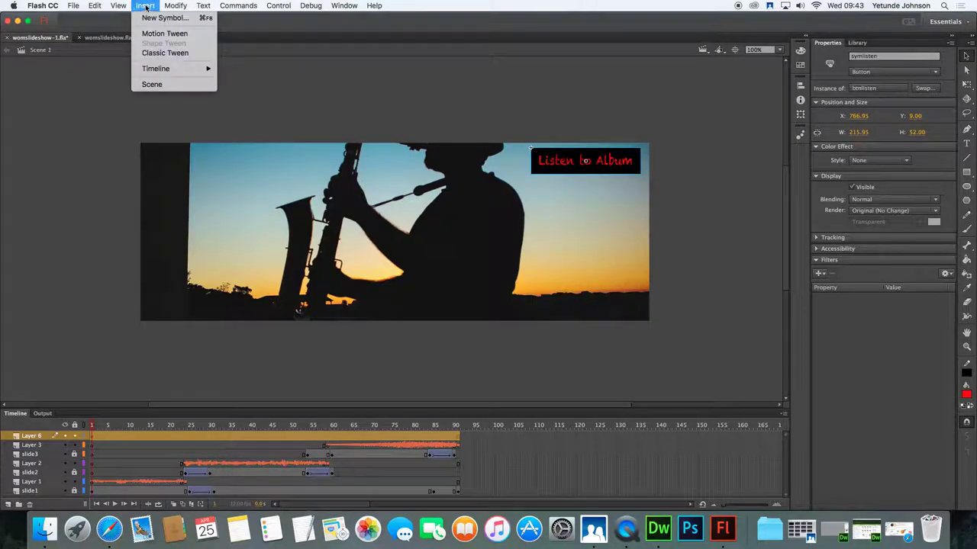
pyautogui.moveTo(186, 8)
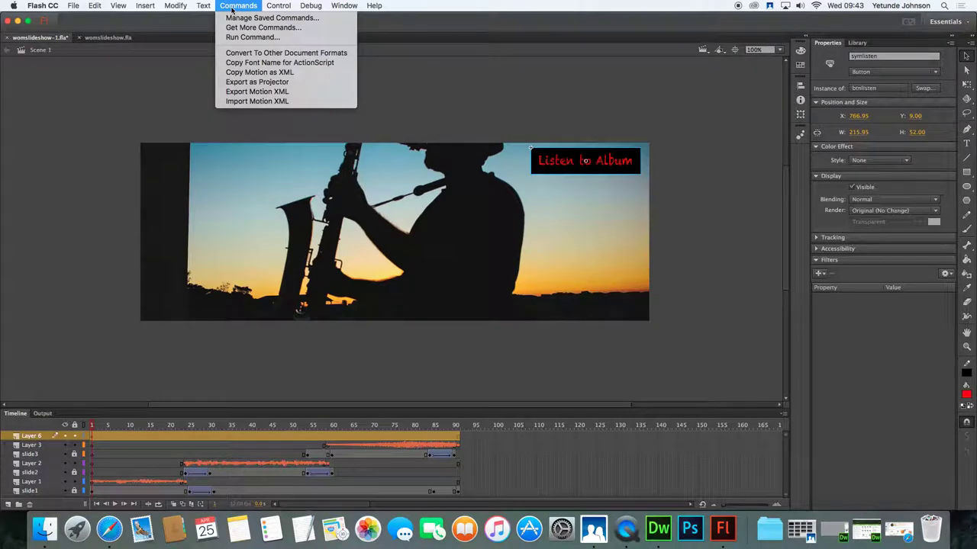
pyautogui.moveTo(264, 10)
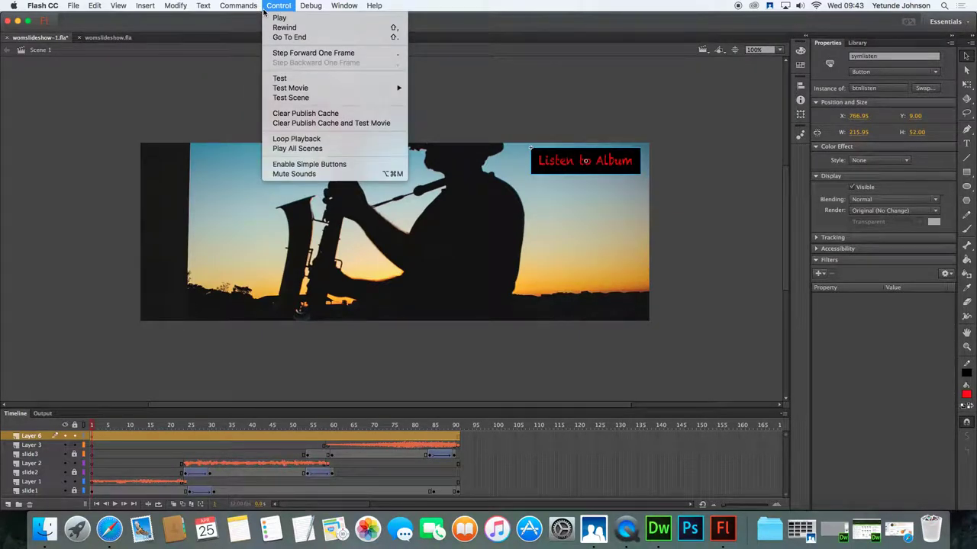
pyautogui.moveTo(350, 8)
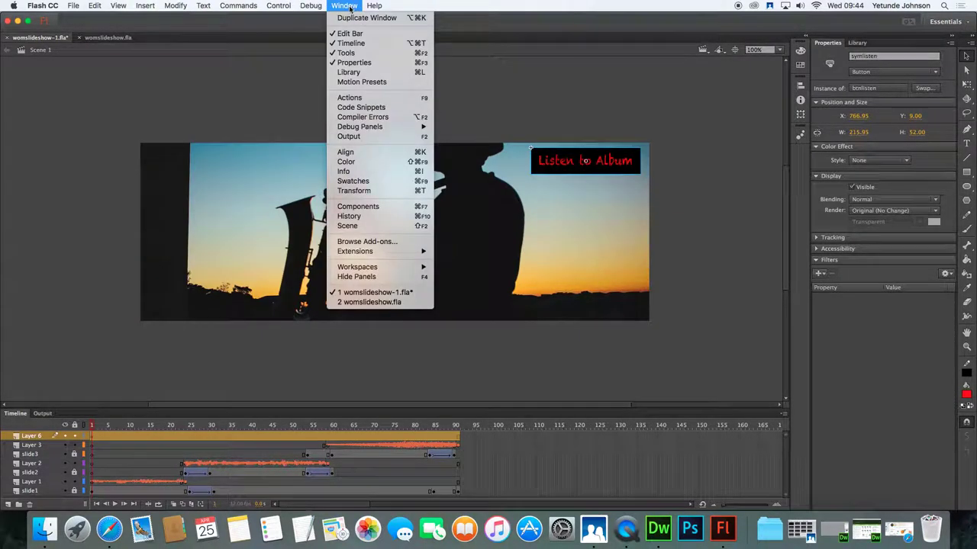
pyautogui.click(363, 110)
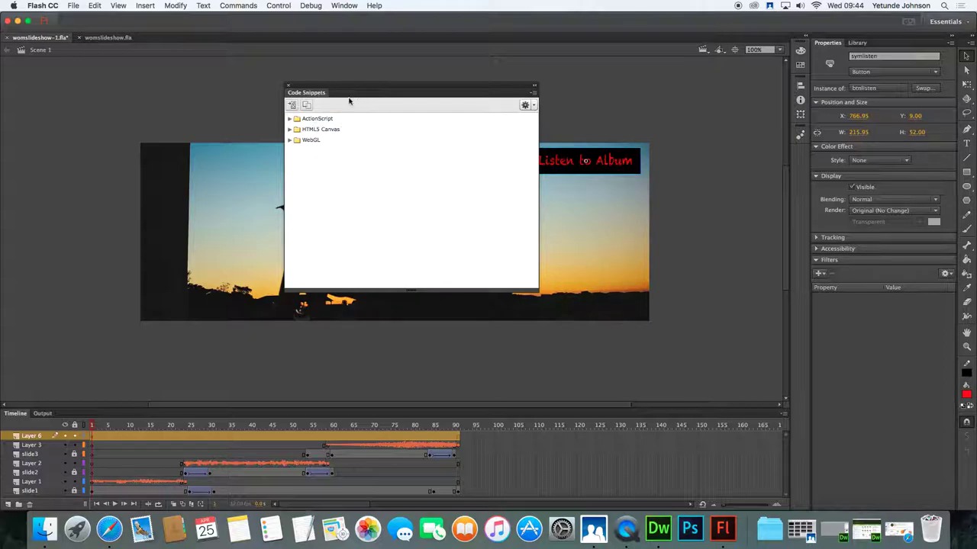
# Expand ActionScript > Actions in Code Snippets and move the panel further left
pyautogui.click(290, 119)
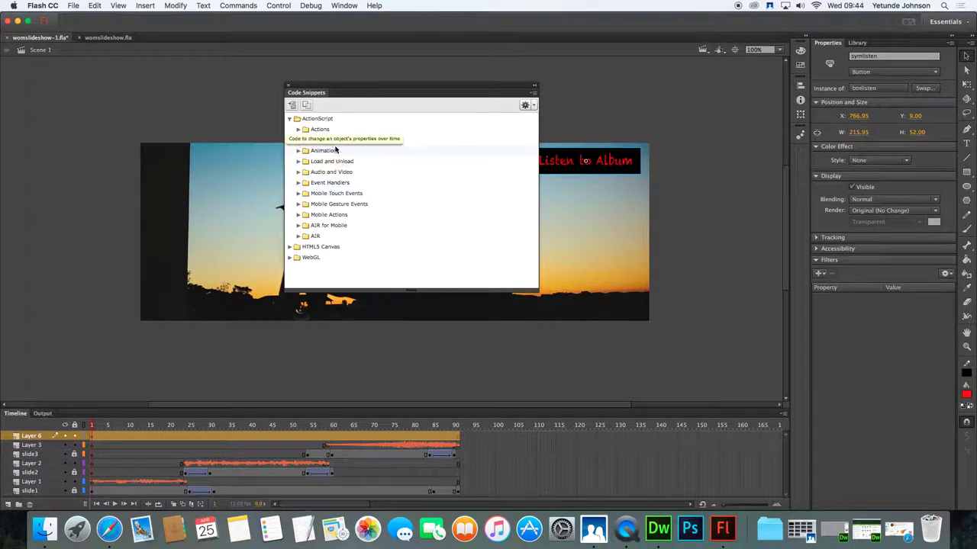
pyautogui.click(298, 130)
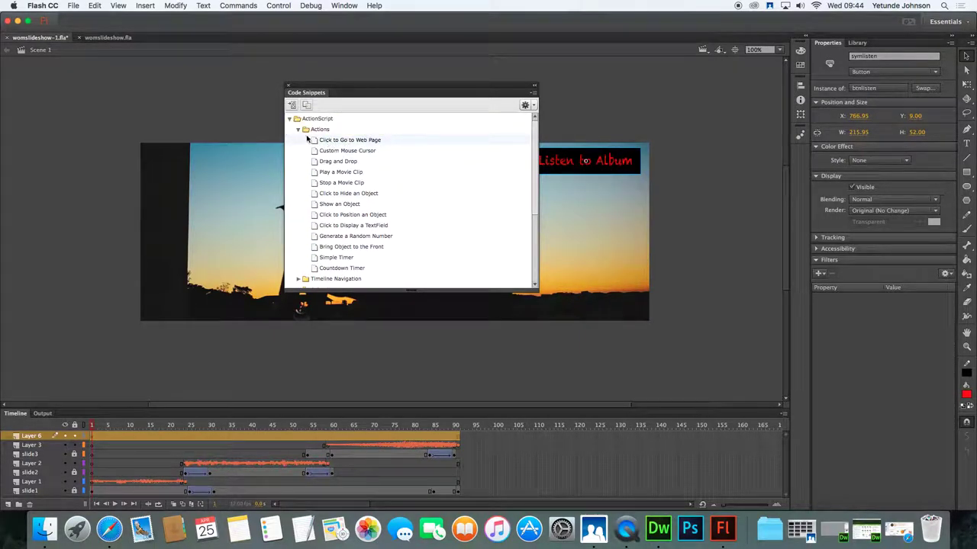
pyautogui.moveTo(405, 94); pyautogui.dragTo(347, 99)
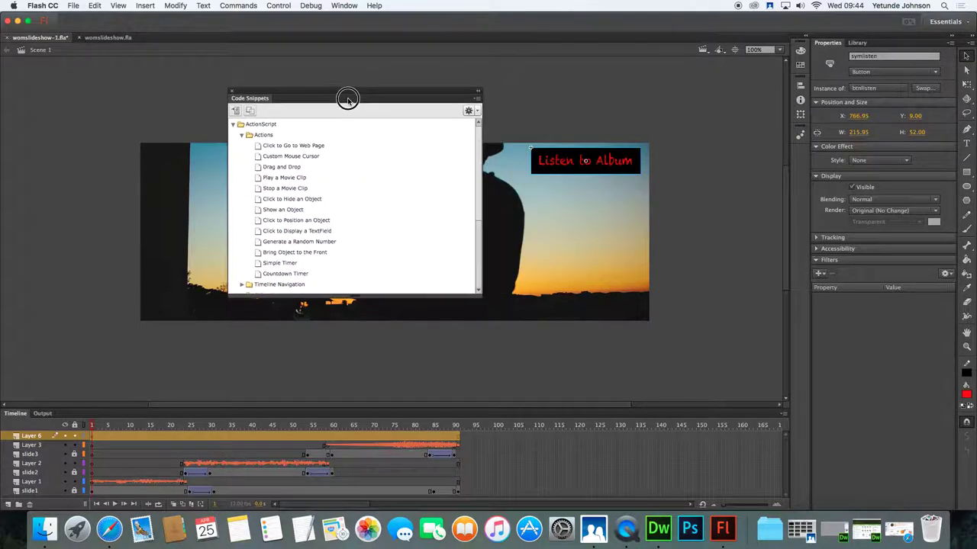
# Add the Click to Go to Web Page snippet, then move the Actions panel off the button
pyautogui.doubleClick(290, 146)
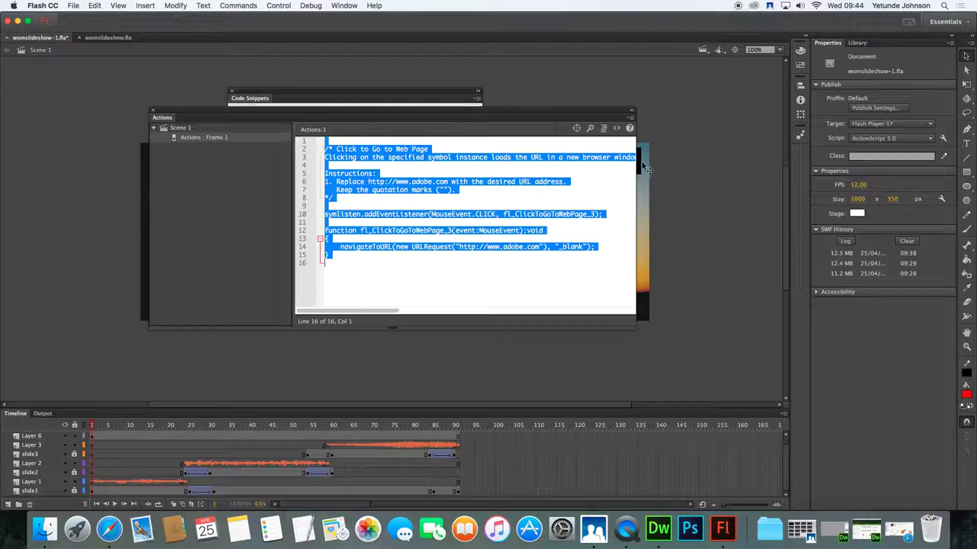
pyautogui.moveTo(497, 116); pyautogui.dragTo(362, 120)
pyautogui.click(578, 158)
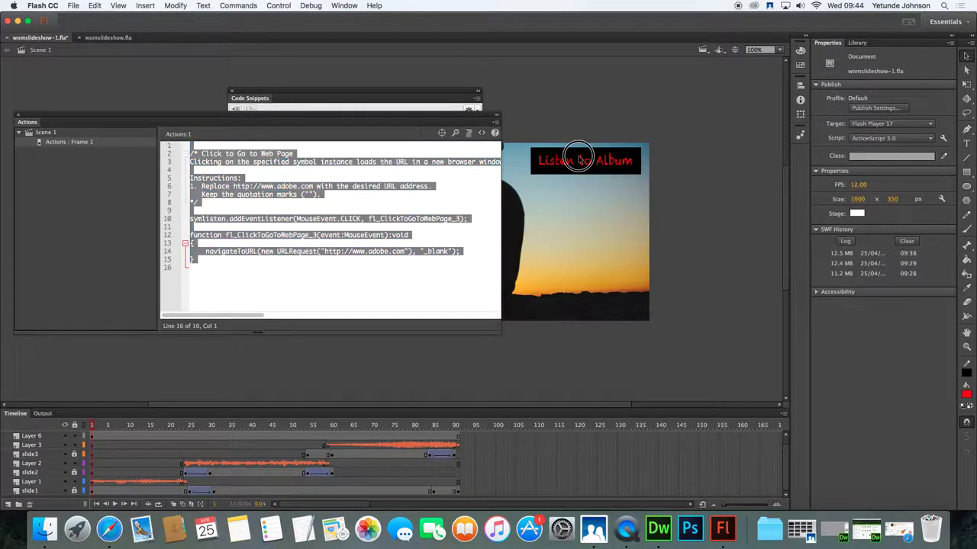
# Review frame 1's script, close the Actions editor, and select the Listen to Album button
pyautogui.click(57, 143)
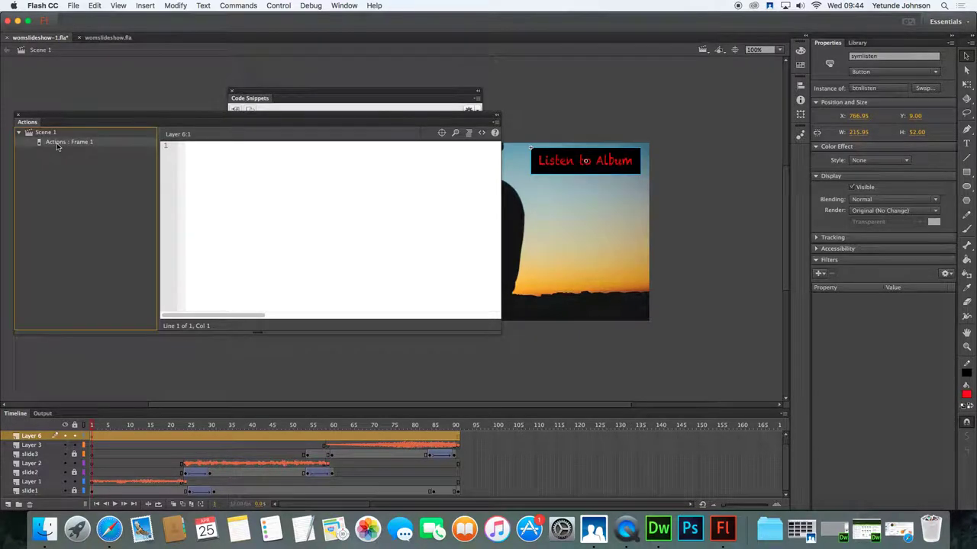
pyautogui.click(19, 117)
pyautogui.click(594, 165)
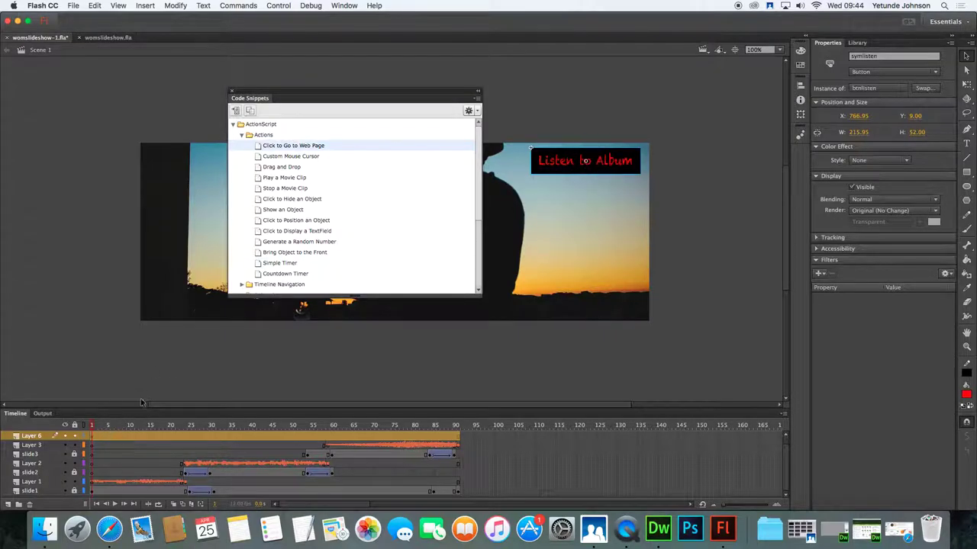
# Insert a second Click to Go to Web Page snippet for symlisten
pyautogui.click(287, 146)
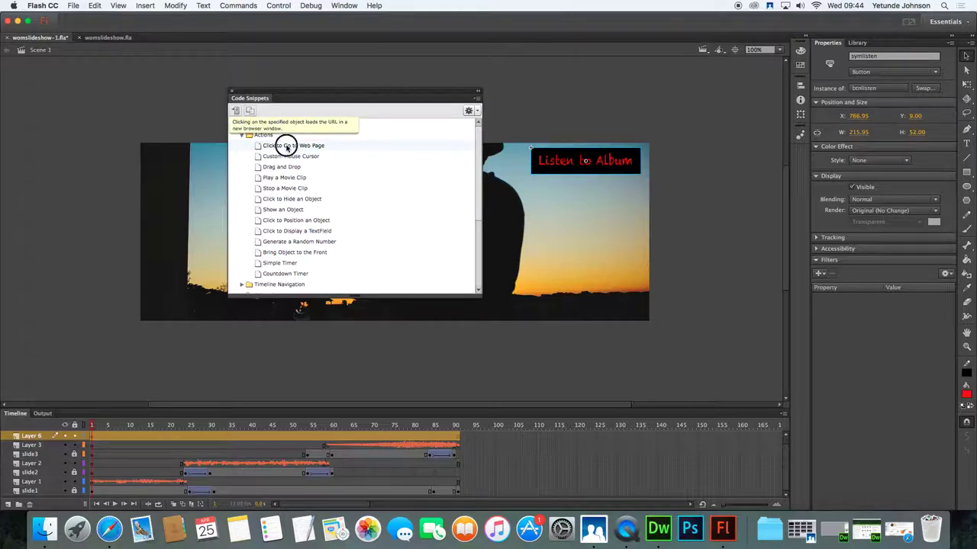
pyautogui.doubleClick(287, 146)
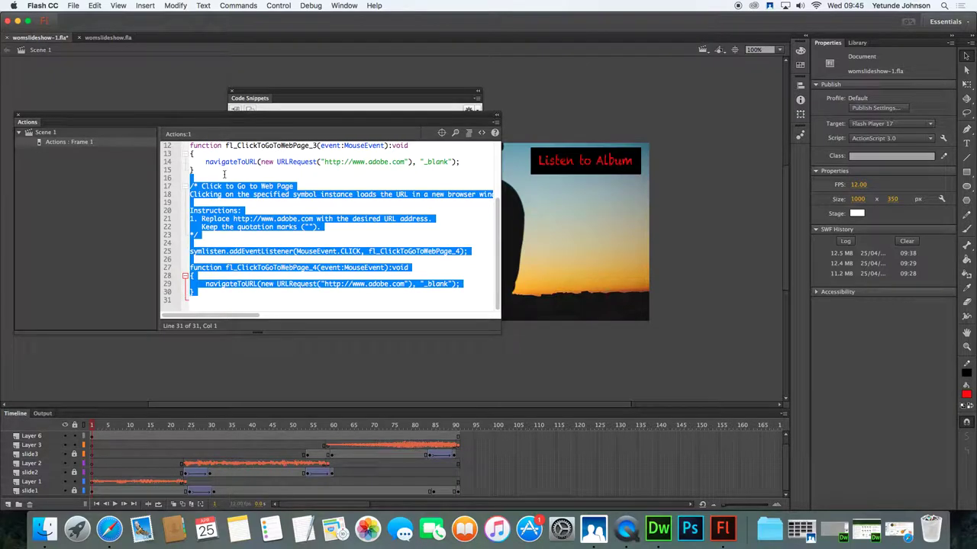
pyautogui.click(222, 180)
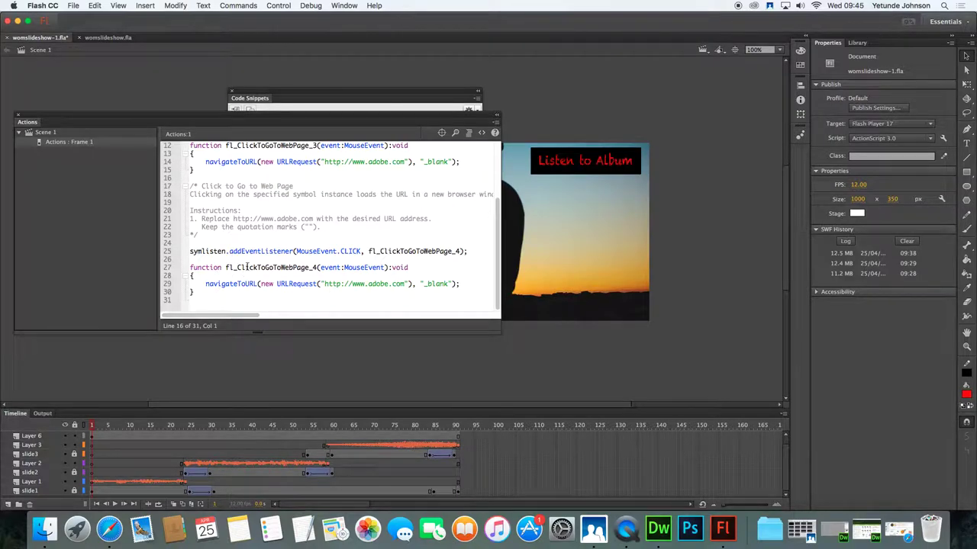
# Select the word 'adobe' in the new snippet's URL on line 29
pyautogui.click(369, 286)
pyautogui.doubleClick(378, 285)
pyautogui.click(109, 529)
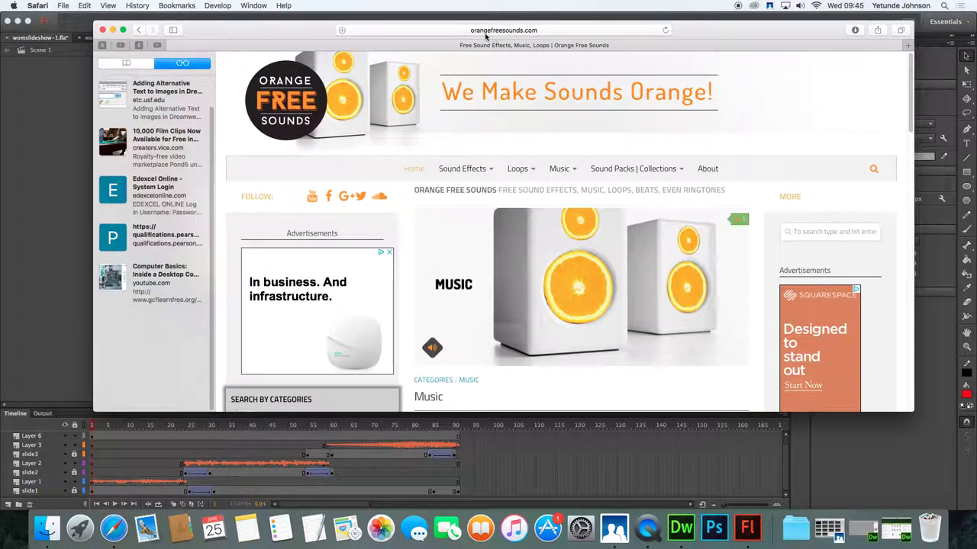
pyautogui.click(528, 30)
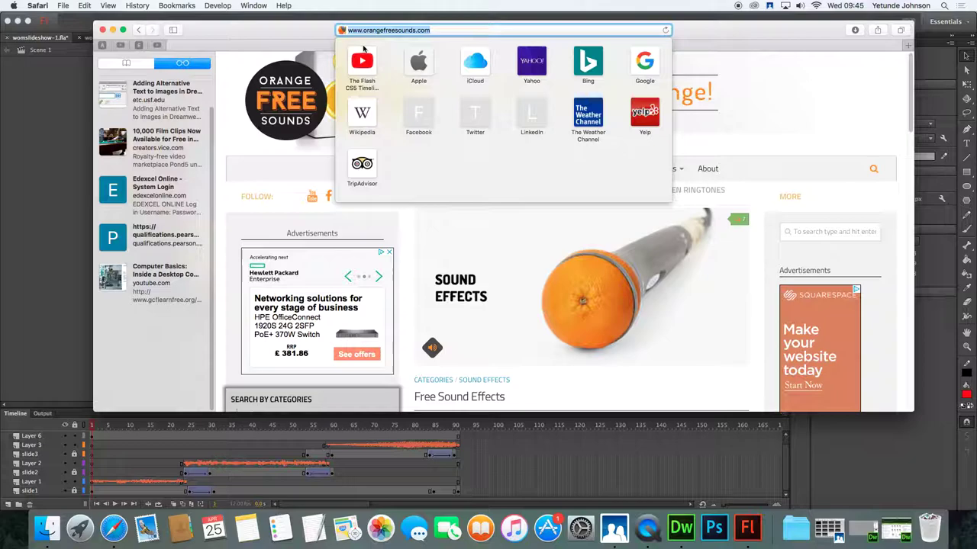
pyautogui.press('super+c')
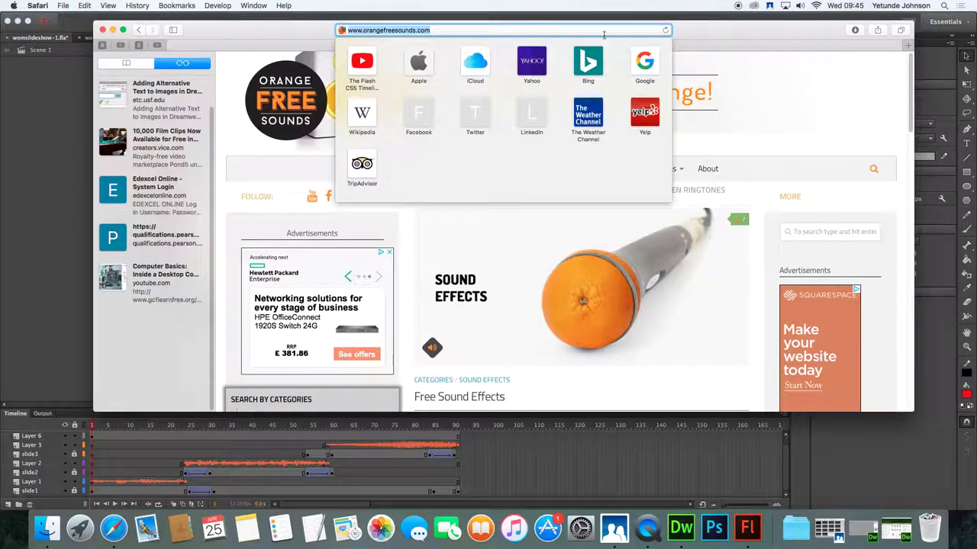
pyautogui.click(113, 29)
pyautogui.click(112, 29)
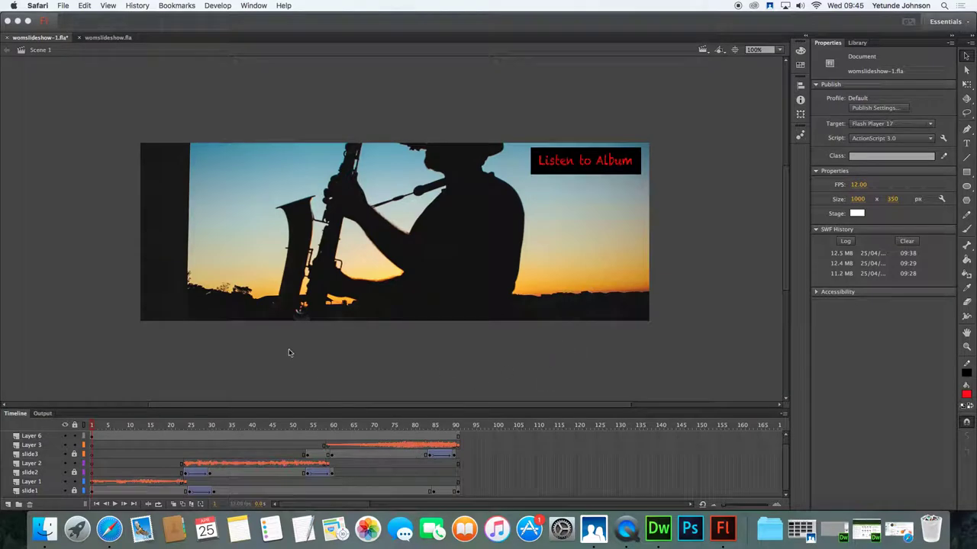
pyautogui.click(254, 6)
pyautogui.click(229, 54)
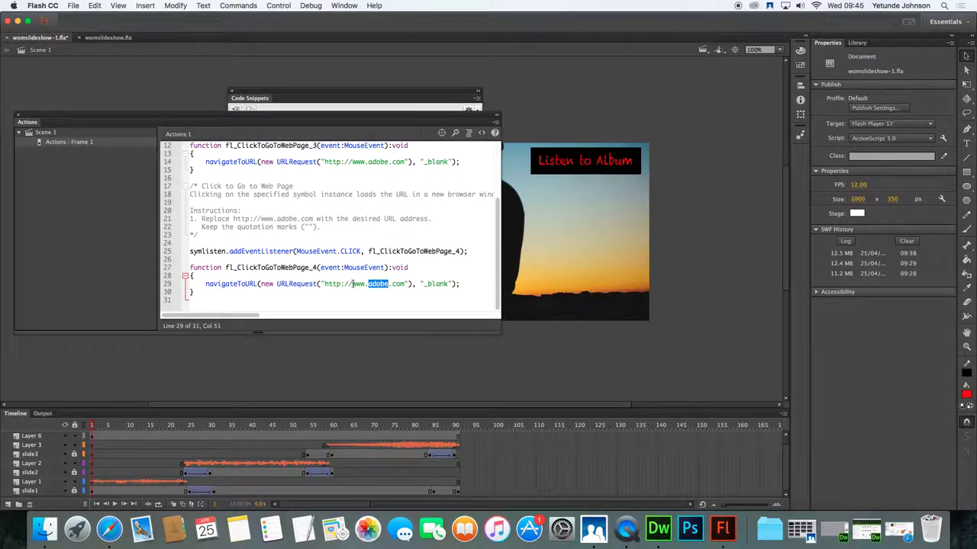
pyautogui.moveTo(353, 284); pyautogui.dragTo(400, 287)
pyautogui.press('super+v')
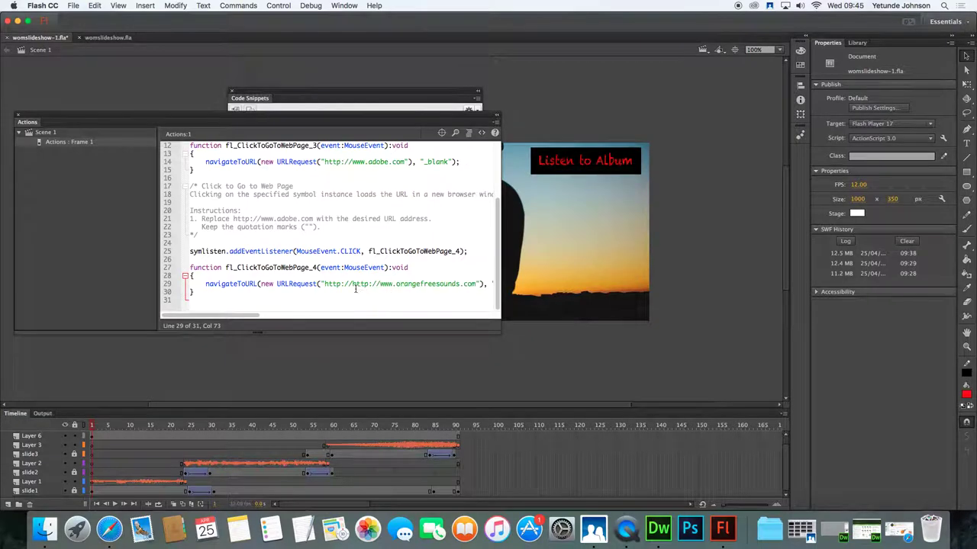
pyautogui.click(350, 284)
pyautogui.press('BackSpace')
pyautogui.press('BackSpace')
pyautogui.press('BackSpace')
pyautogui.press('BackSpace')
pyautogui.press('BackSpace')
pyautogui.press('BackSpace')
pyautogui.press('BackSpace')
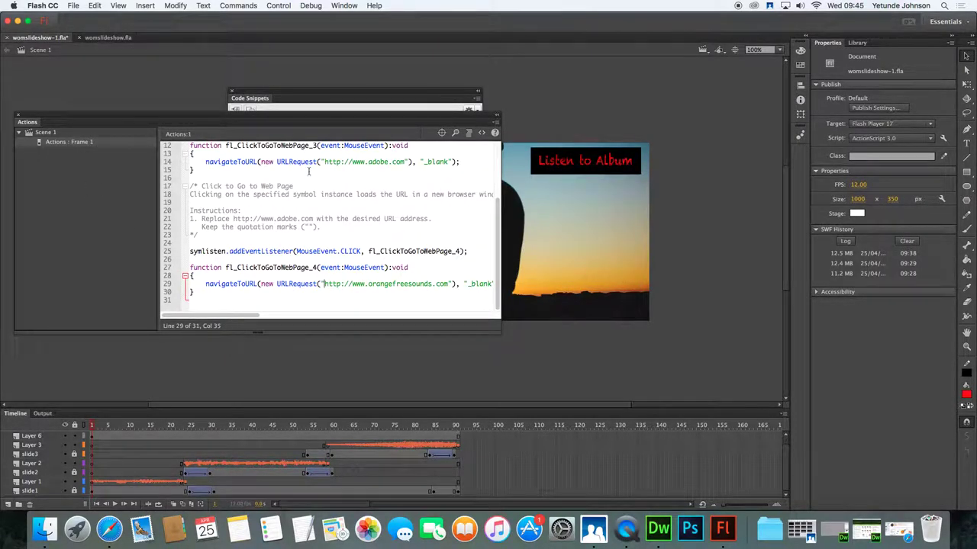
pyautogui.click(18, 116)
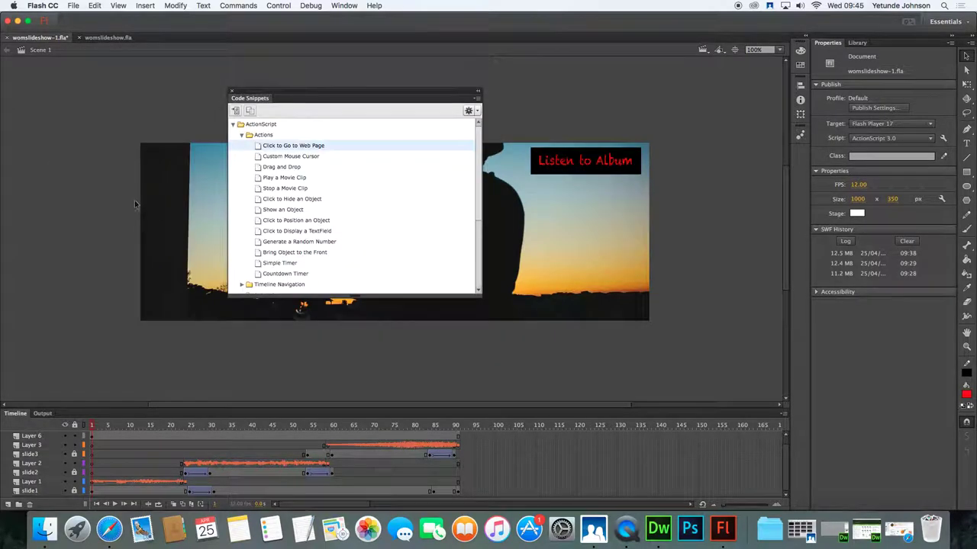
# Close the Code Snippets list and save the document
pyautogui.click(231, 90)
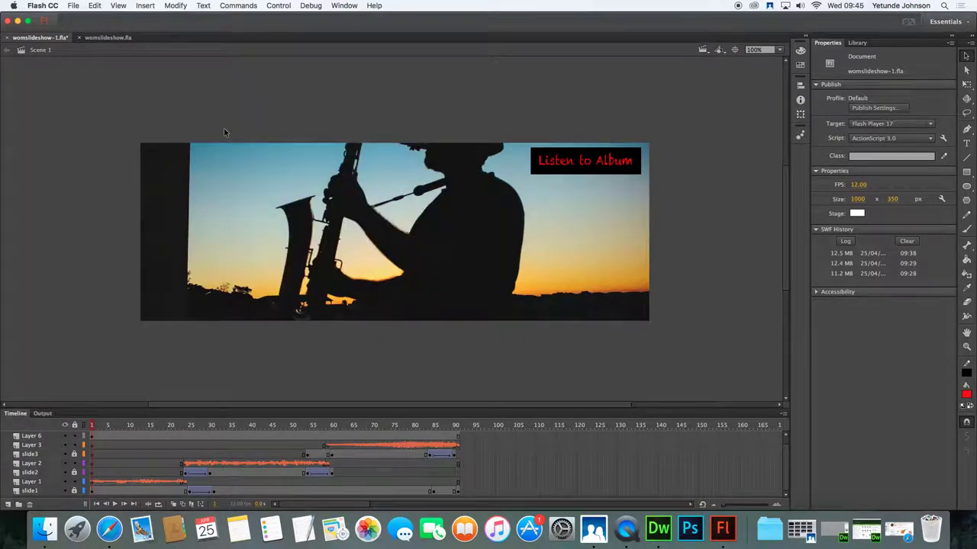
pyautogui.click(74, 7)
pyautogui.click(80, 84)
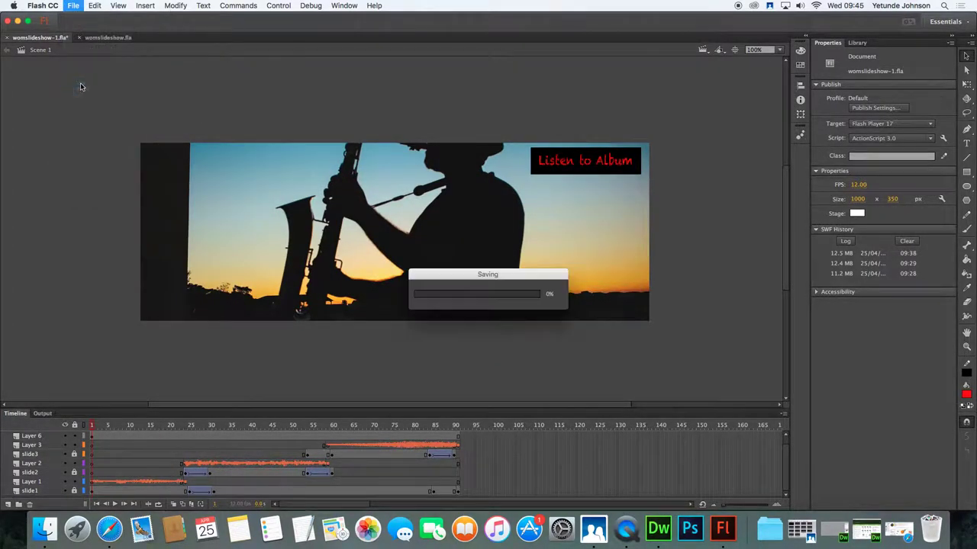
# Test the movie in Flash Professional and click Listen to Album to open the website
pyautogui.click(279, 6)
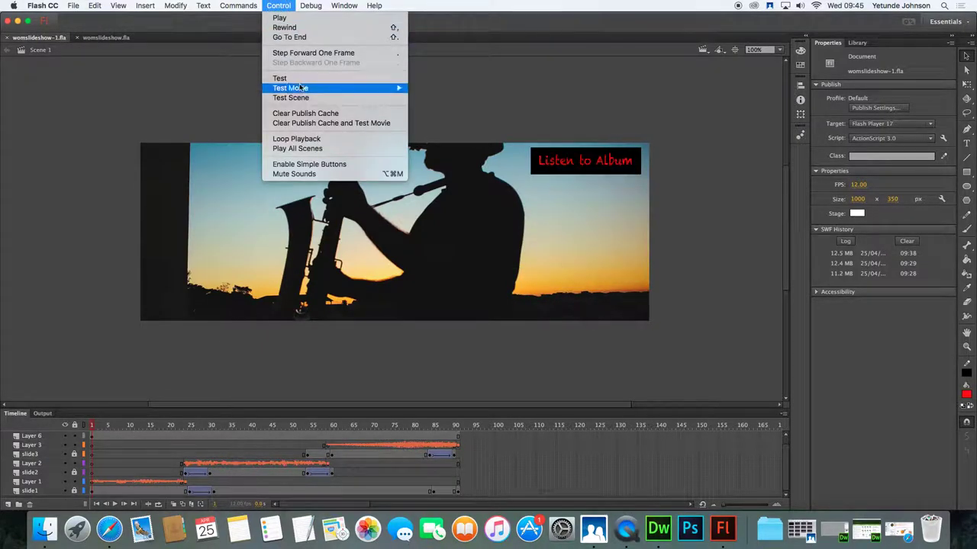
pyautogui.moveTo(302, 88)
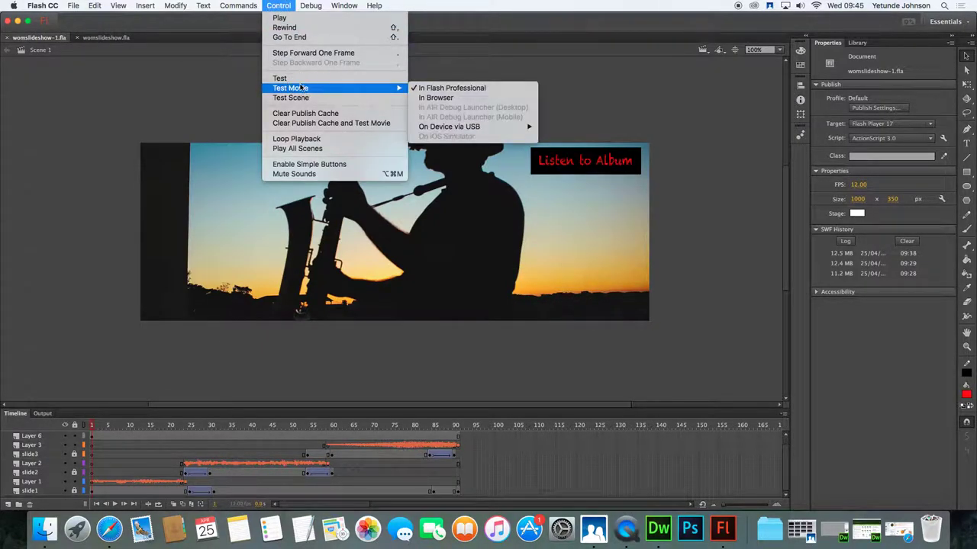
pyautogui.click(439, 87)
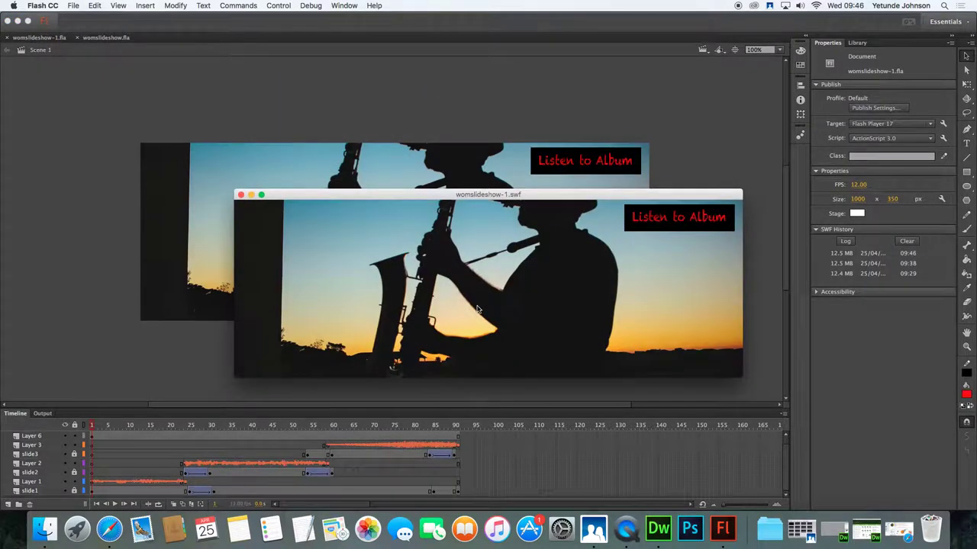
pyautogui.click(659, 222)
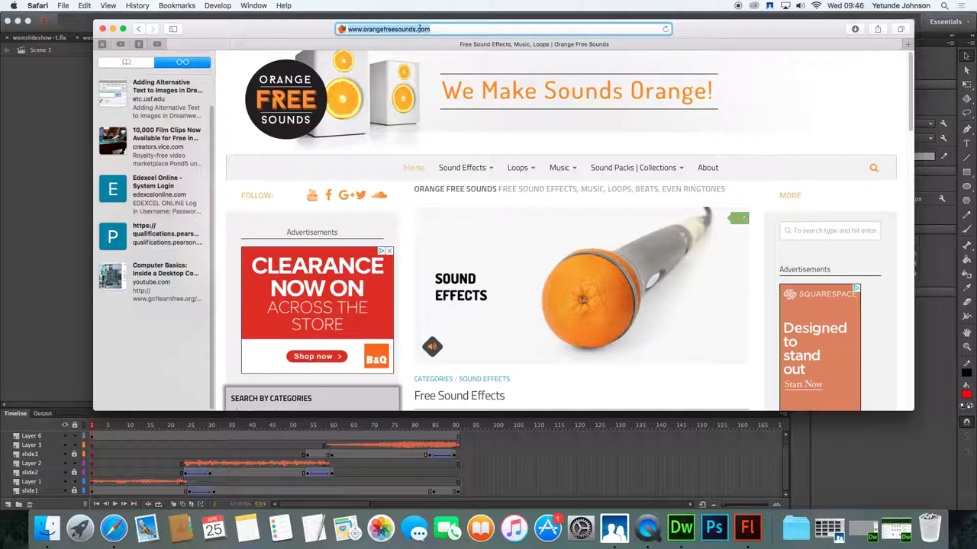
pyautogui.write('www.google.com')
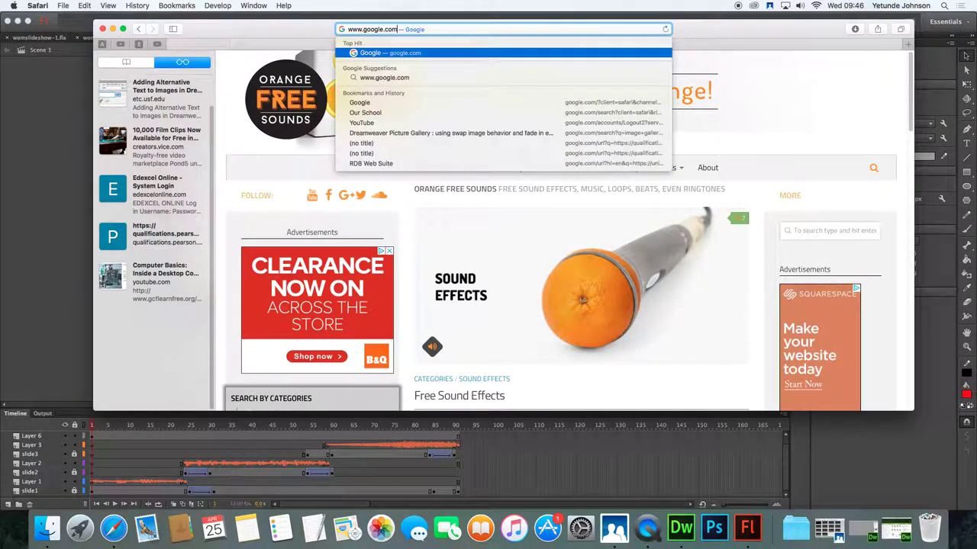
pyautogui.press('Return')
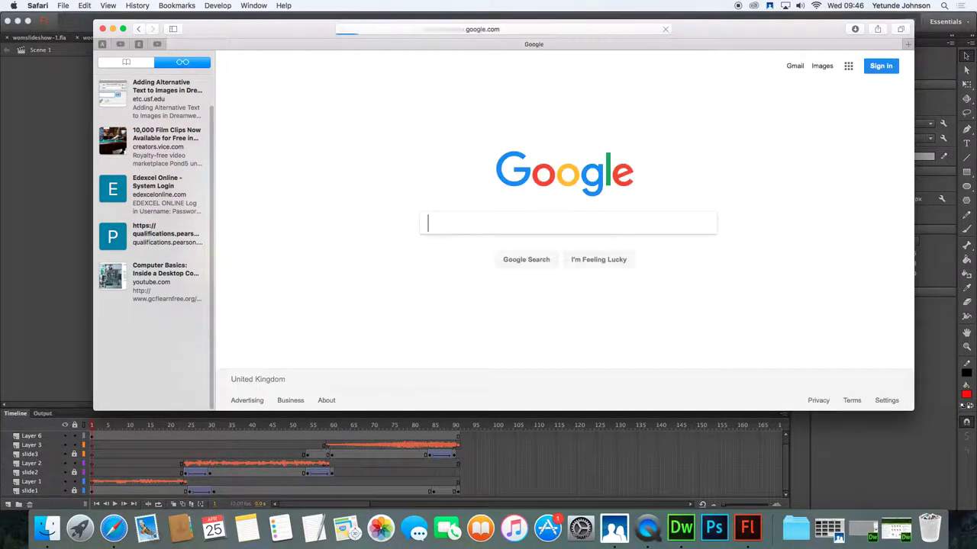
pyautogui.click(113, 28)
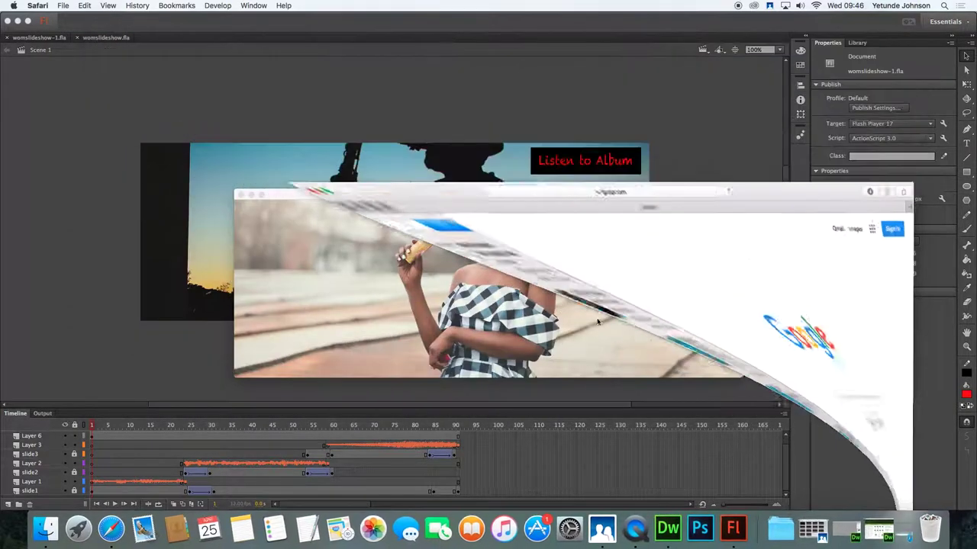
pyautogui.click(675, 223)
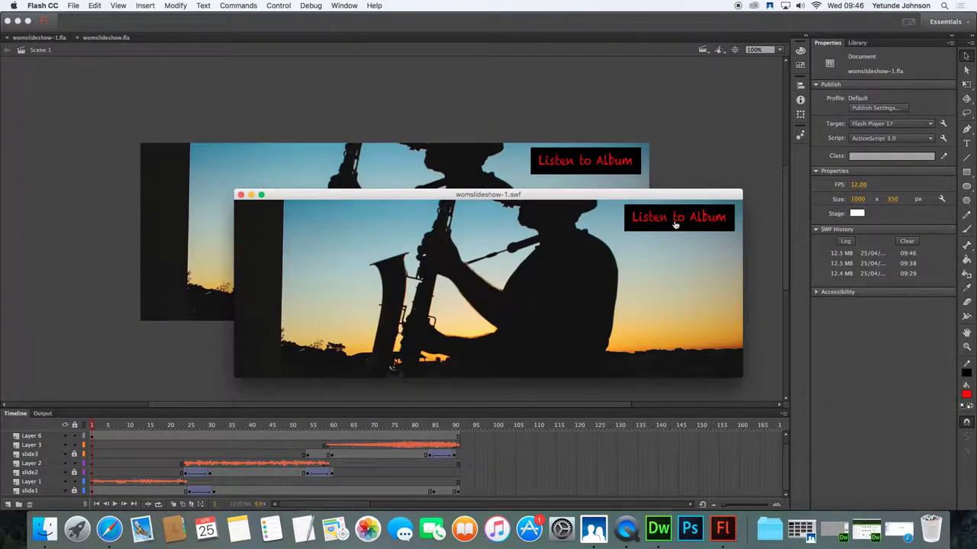
pyautogui.click(675, 223)
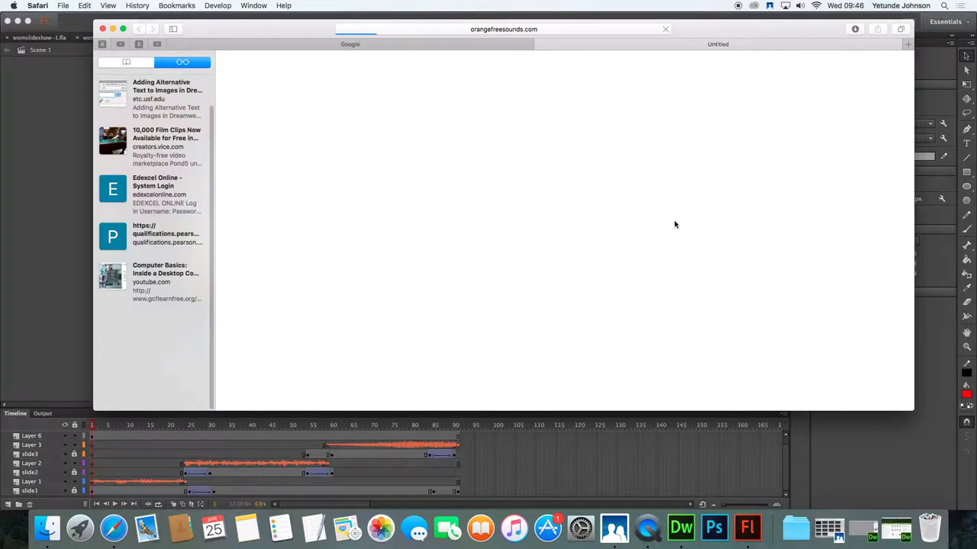